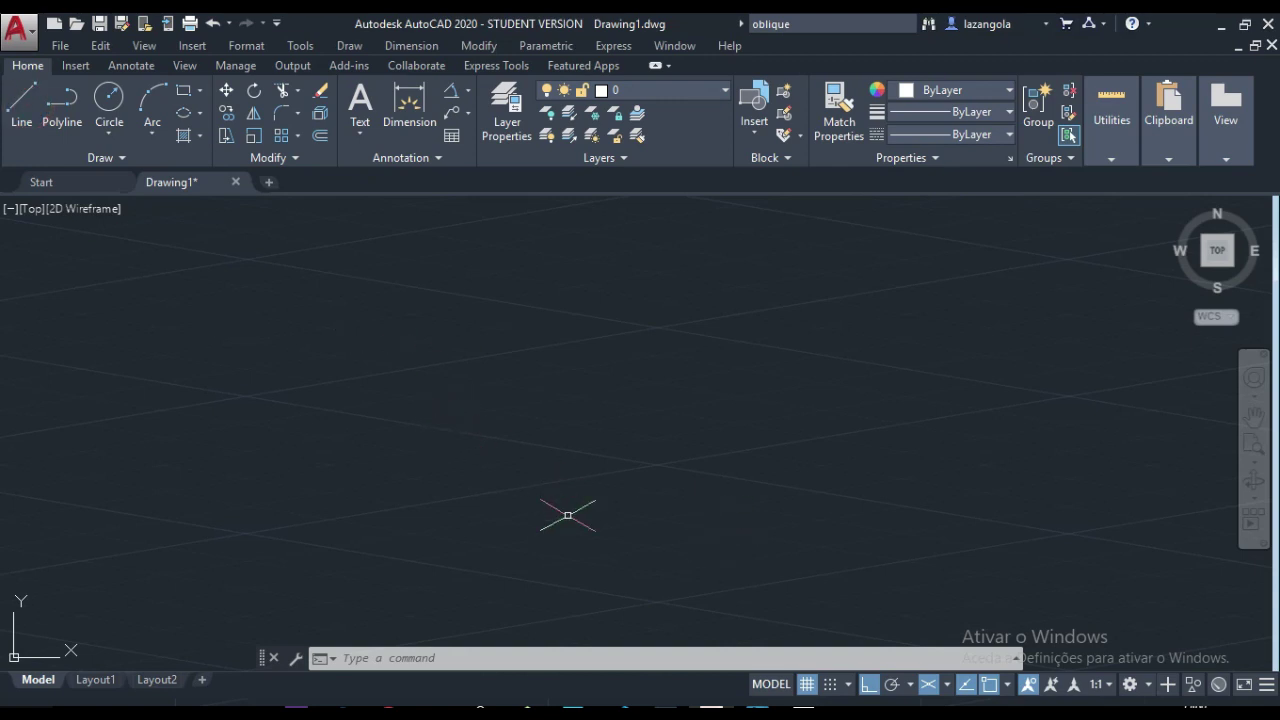
Switch to the Right isoplane and start the Line command
key(F5)
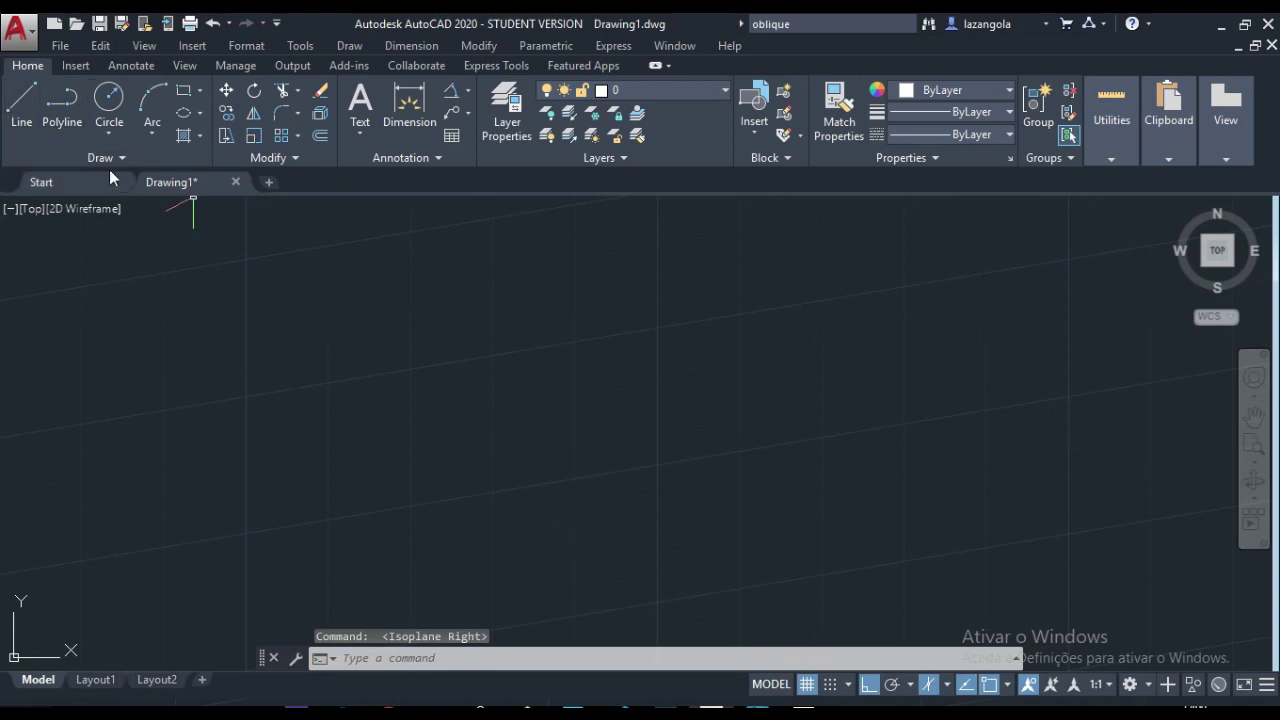
click(21, 100)
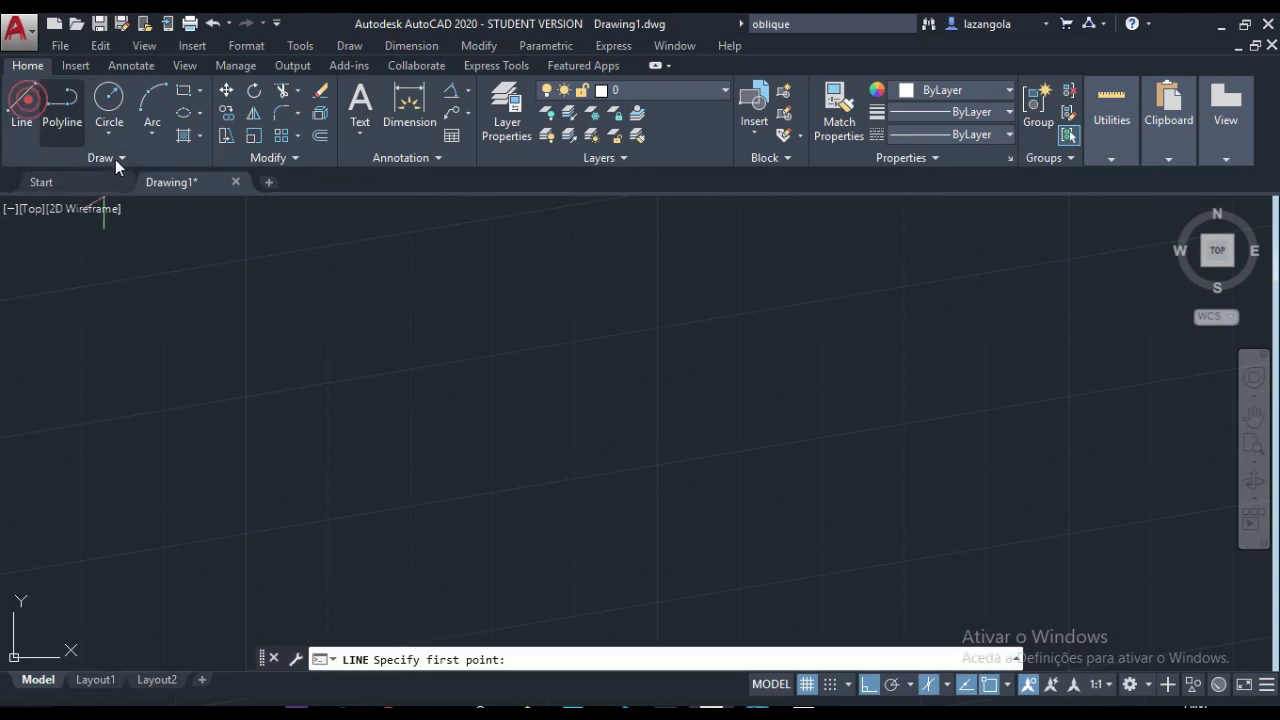
Draw a 75-unit vertical edge, a 100-unit Left-isoplane edge, then a 75-unit Top-isoplane edge
click(499, 487)
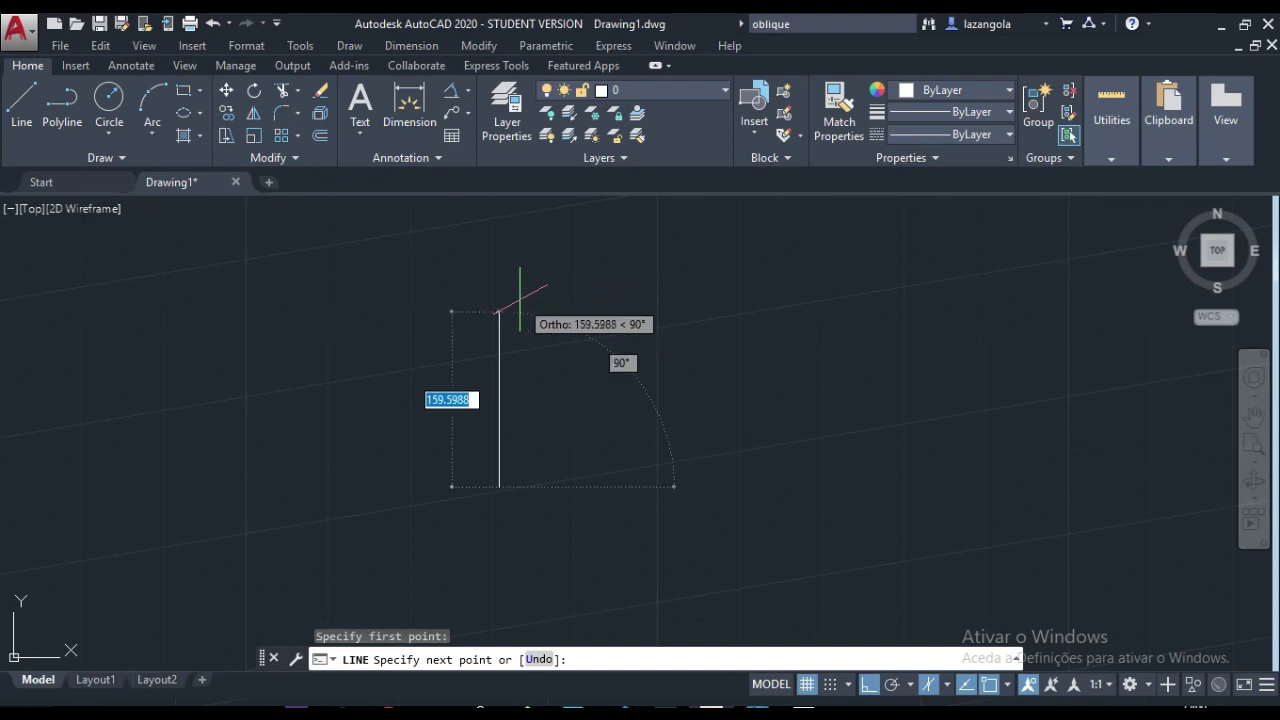
text(75)
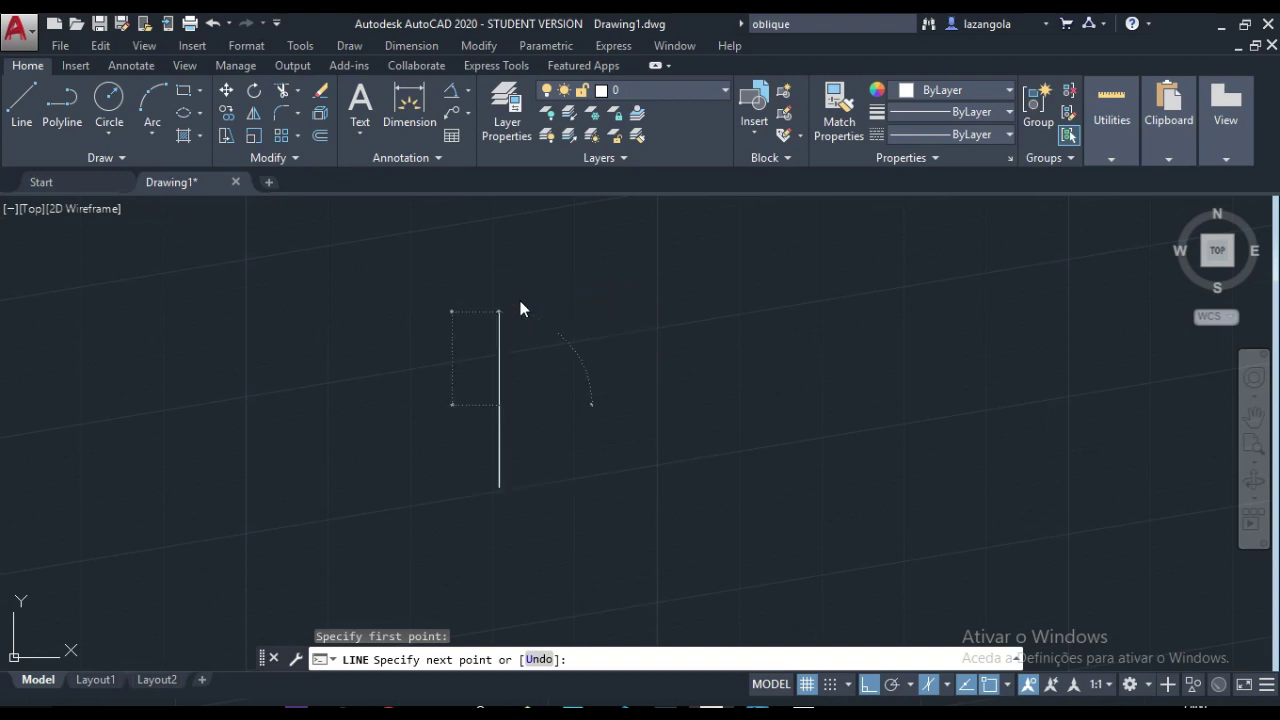
key(Return)
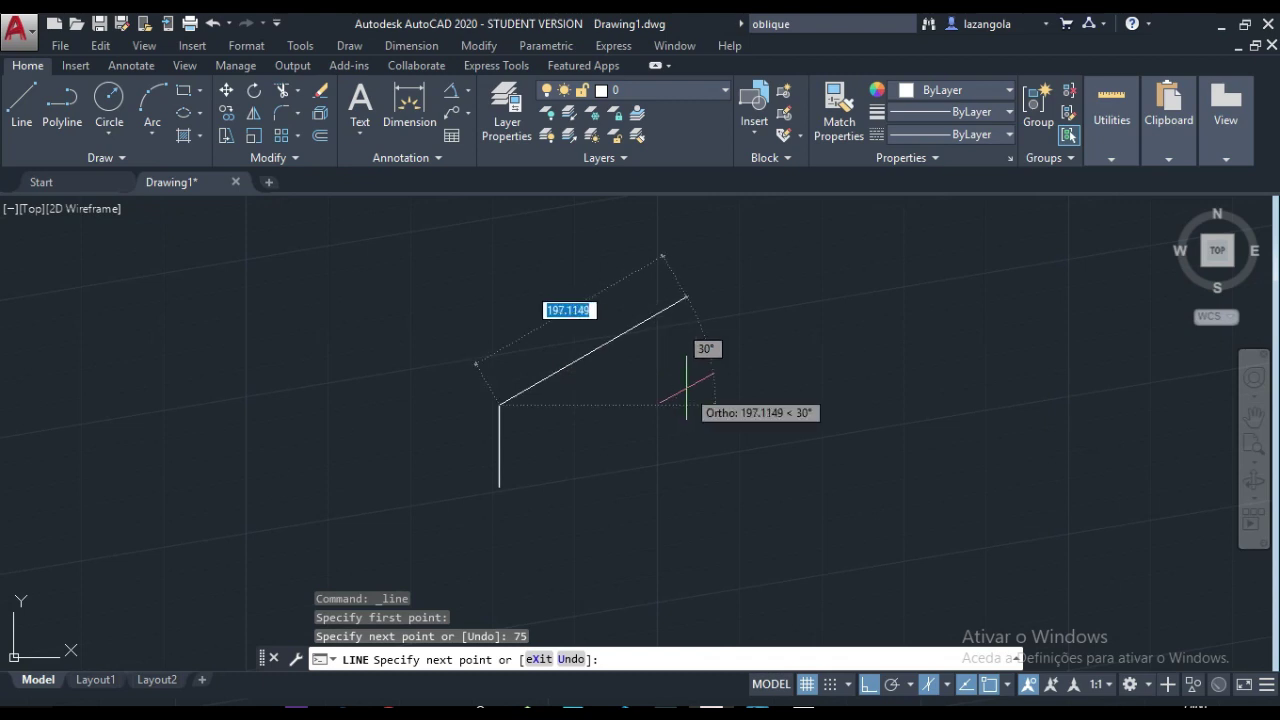
key(F5)
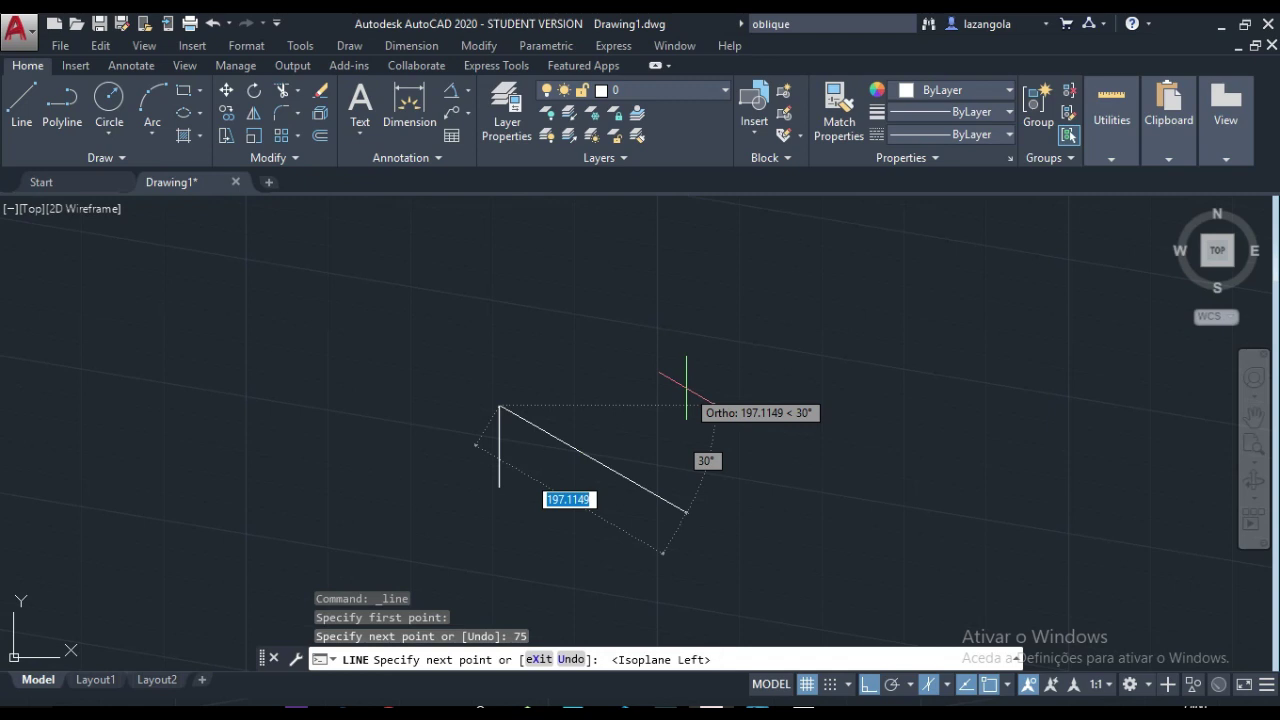
text(0)
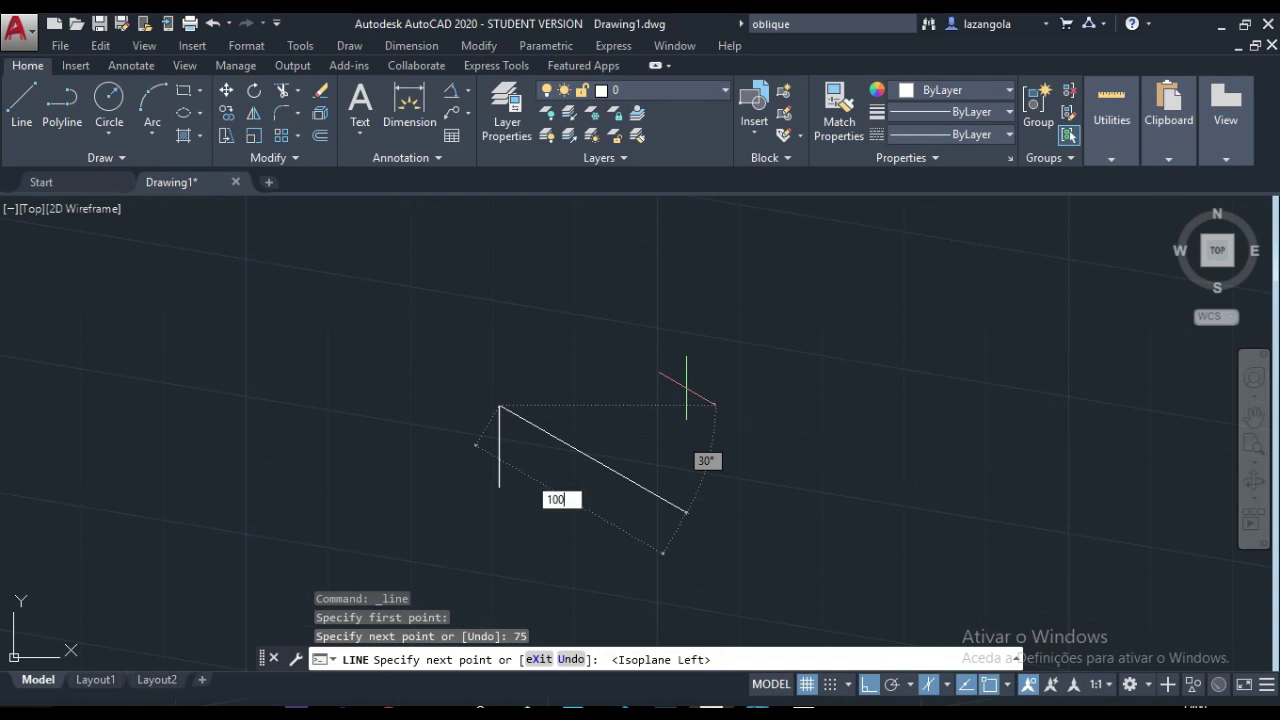
text(0)
key(Return)
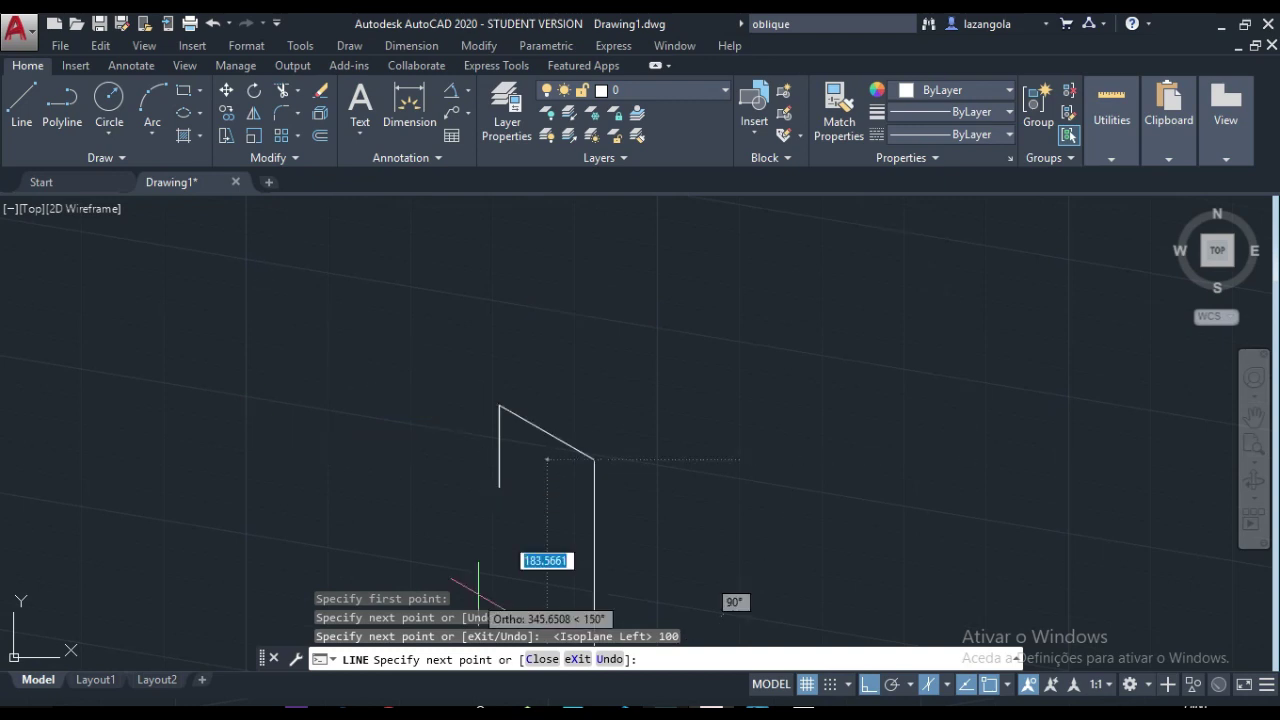
text(75)
key(Return)
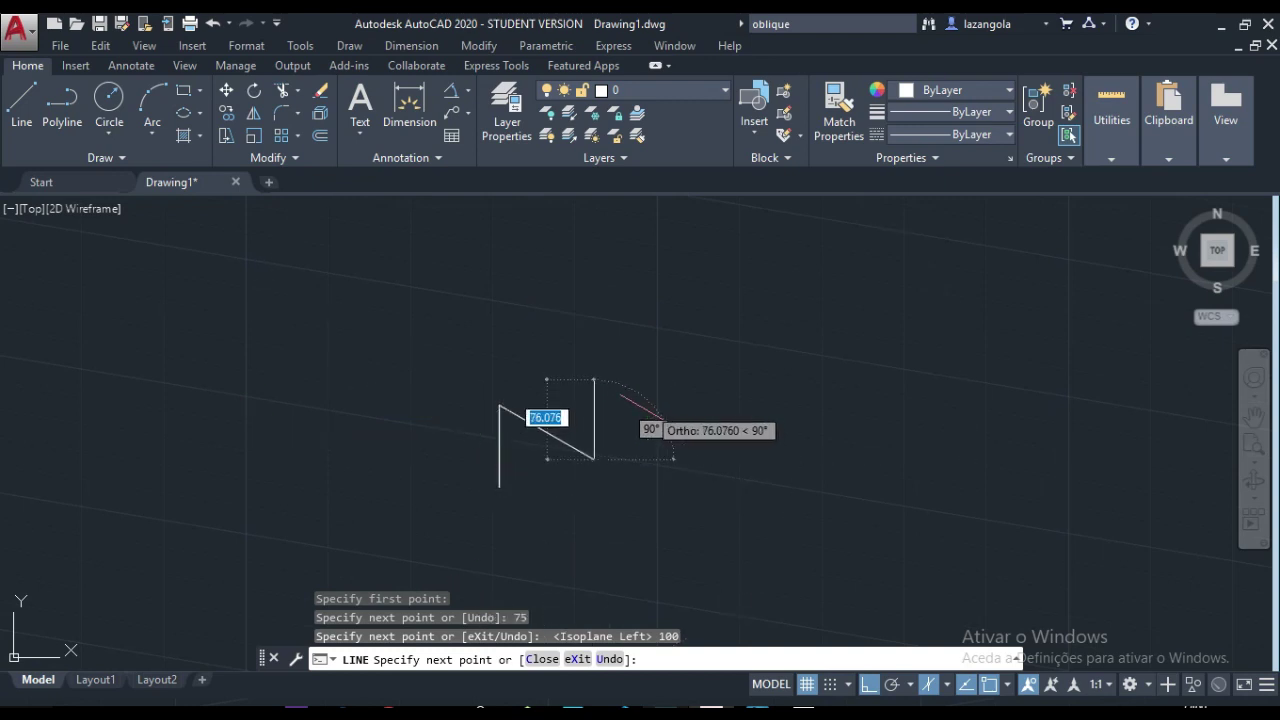
key(F5)
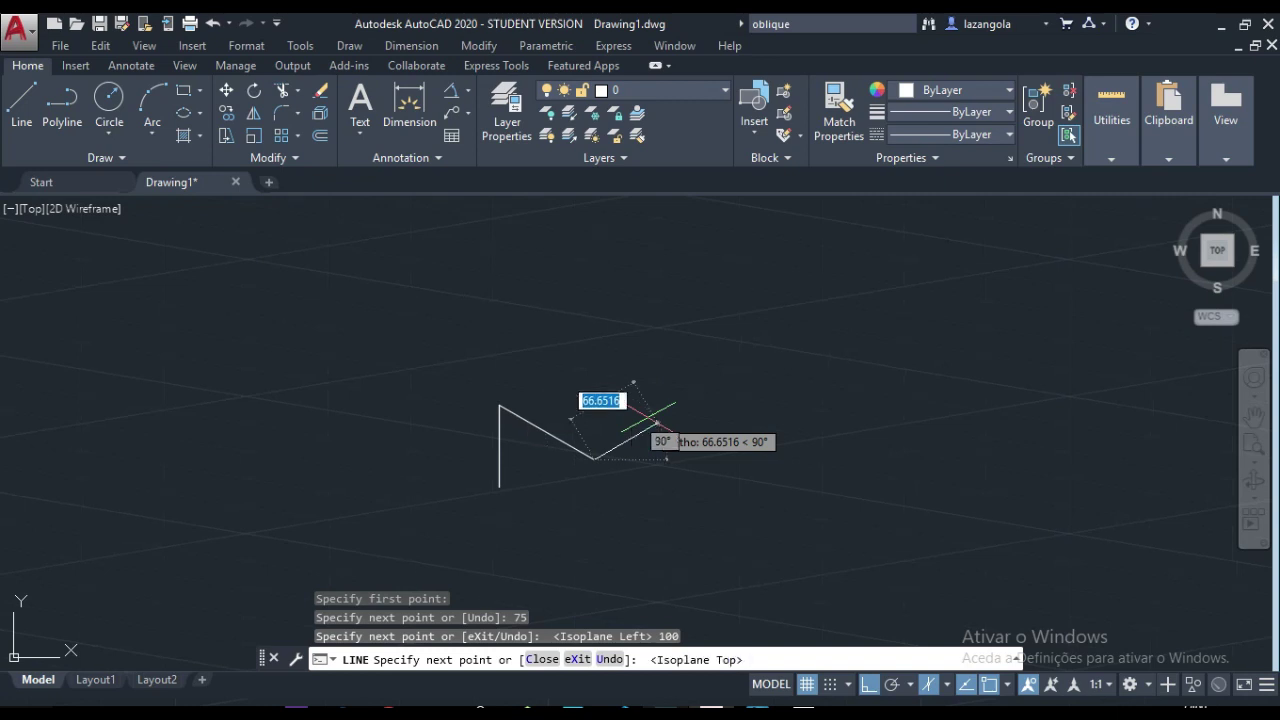
text(75)
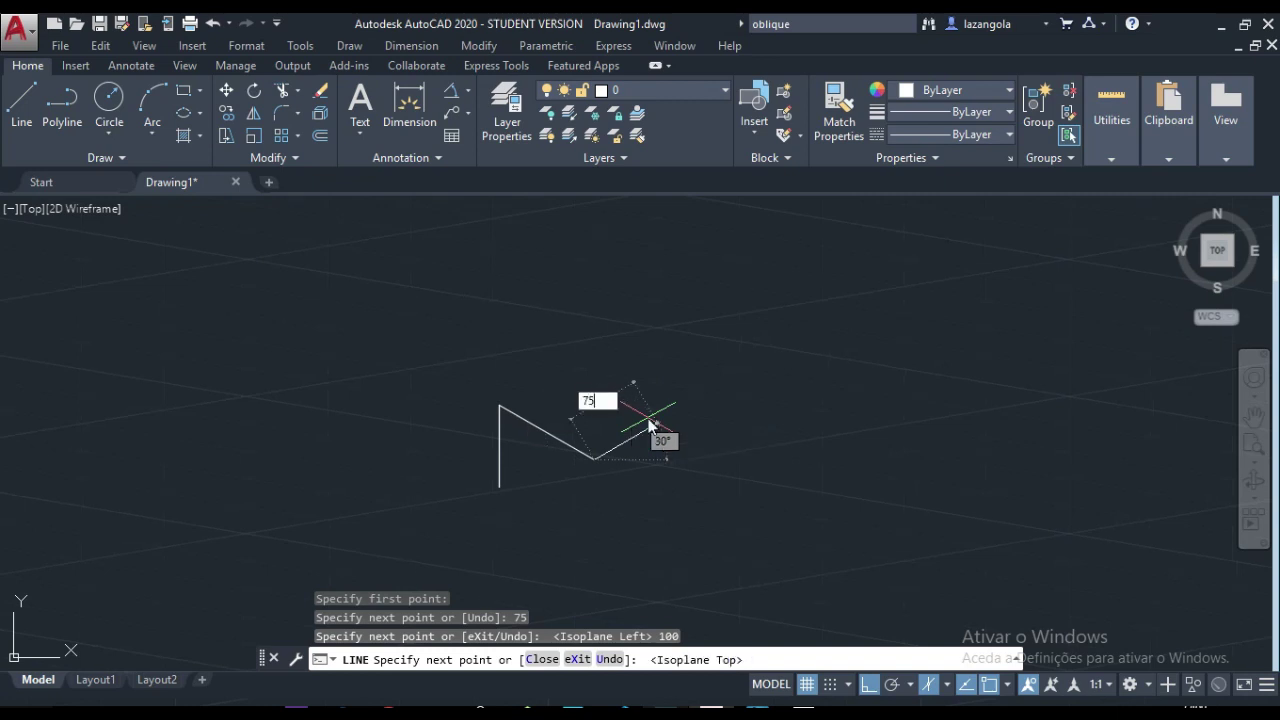
key(Return)
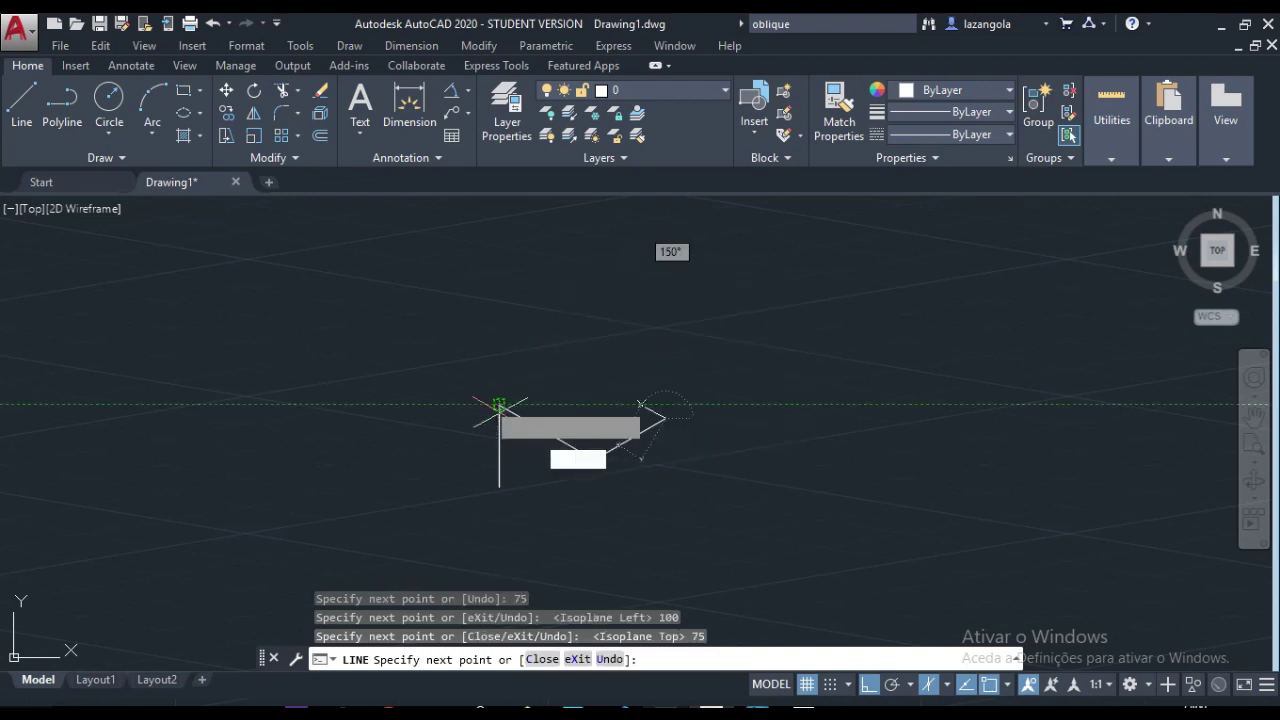
Set object snap tracking to track using all polar angle settings
right_click(989, 684)
click(1040, 662)
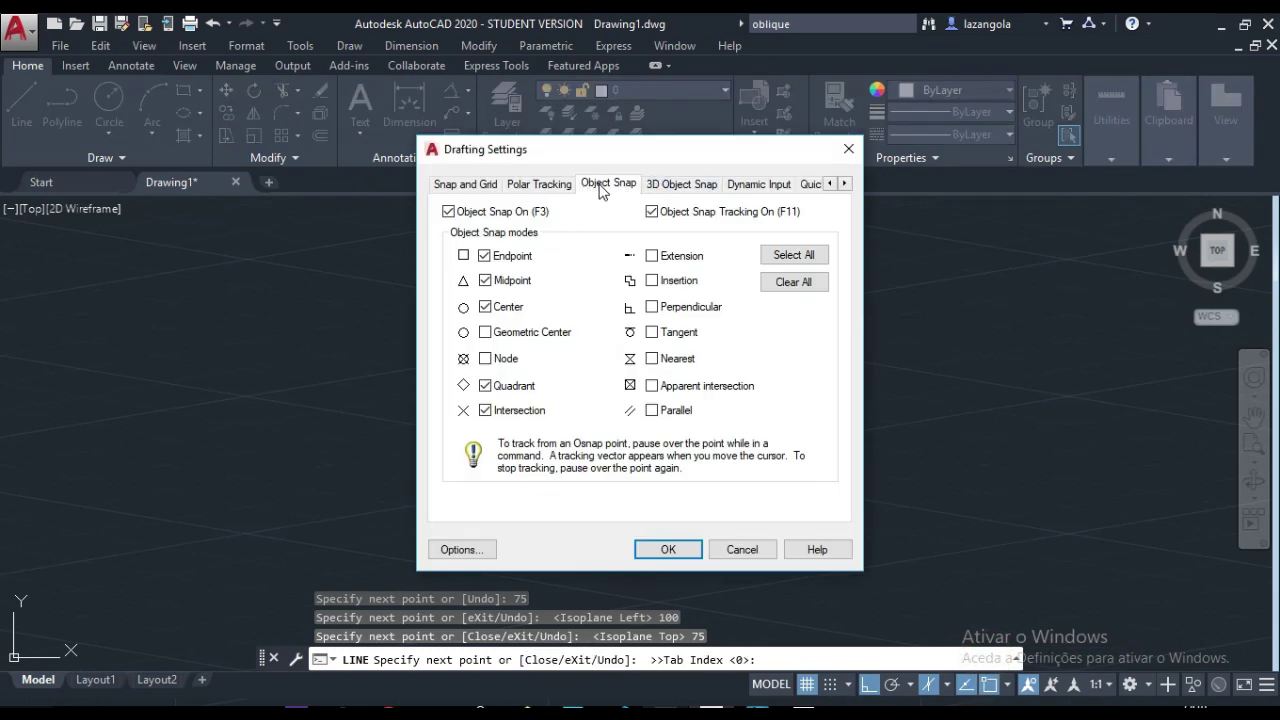
click(539, 188)
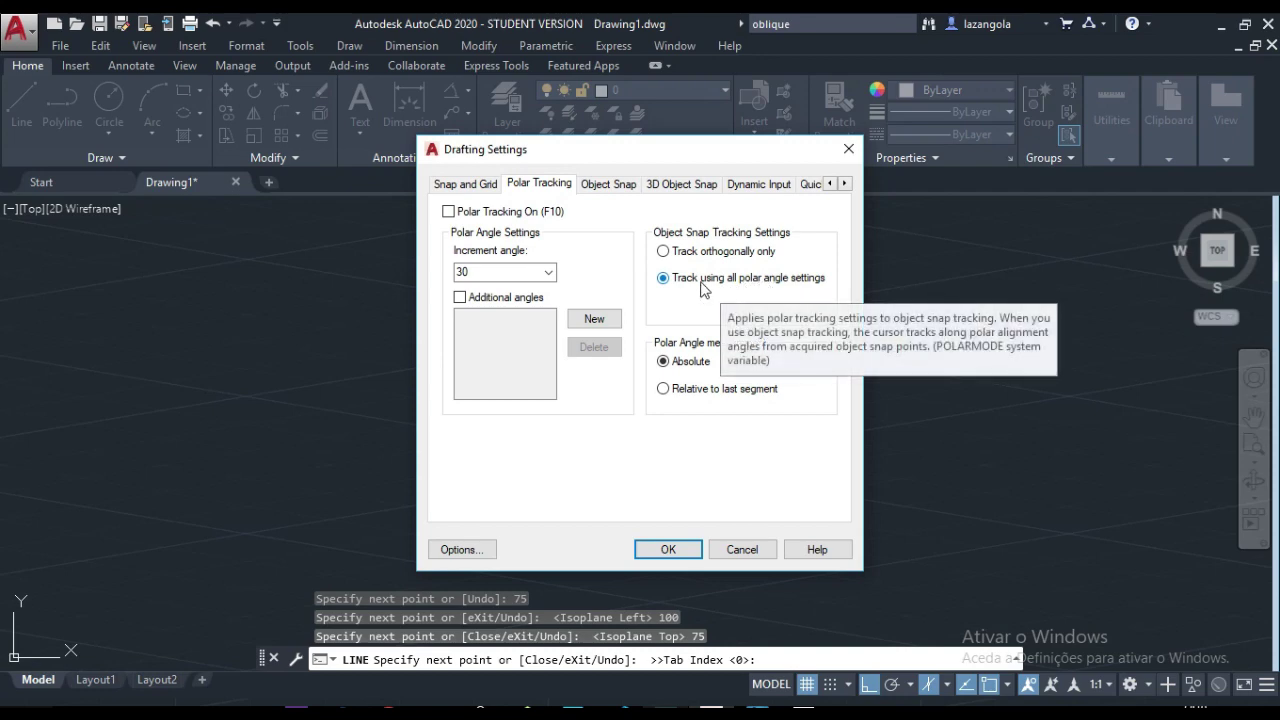
click(666, 549)
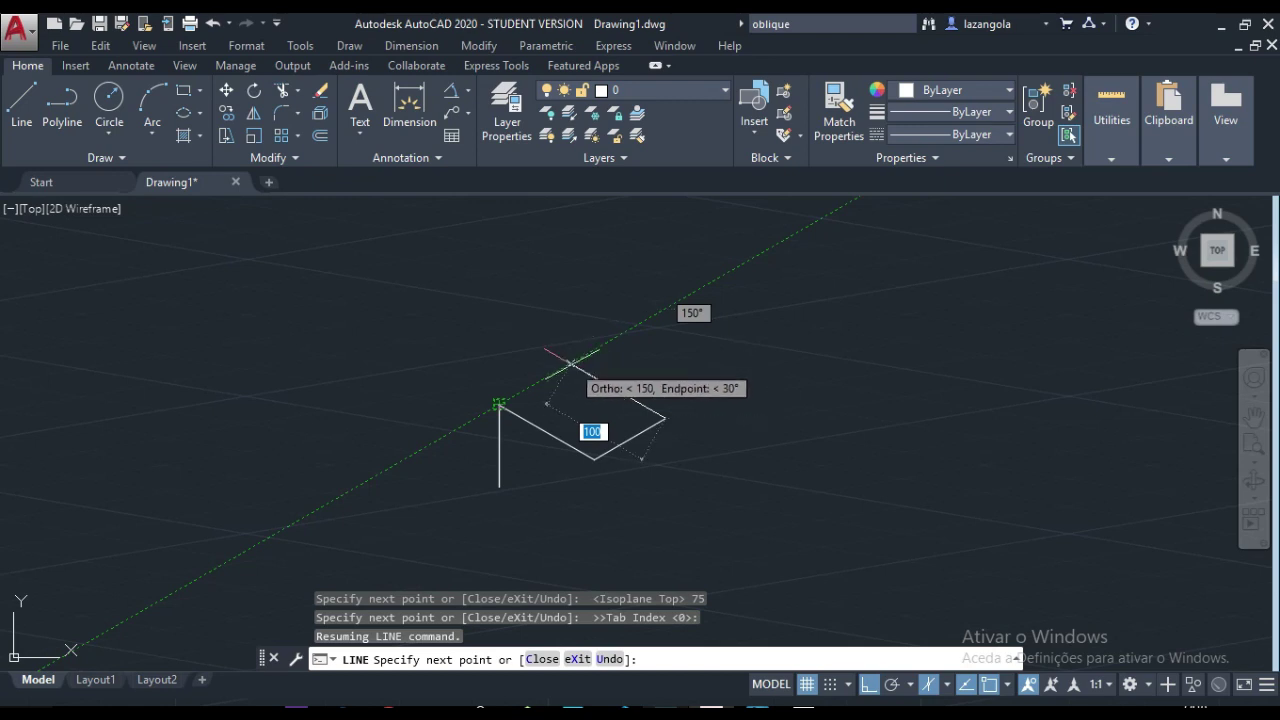
Close the top face through the tracked back corner and back toward the start
click(570, 361)
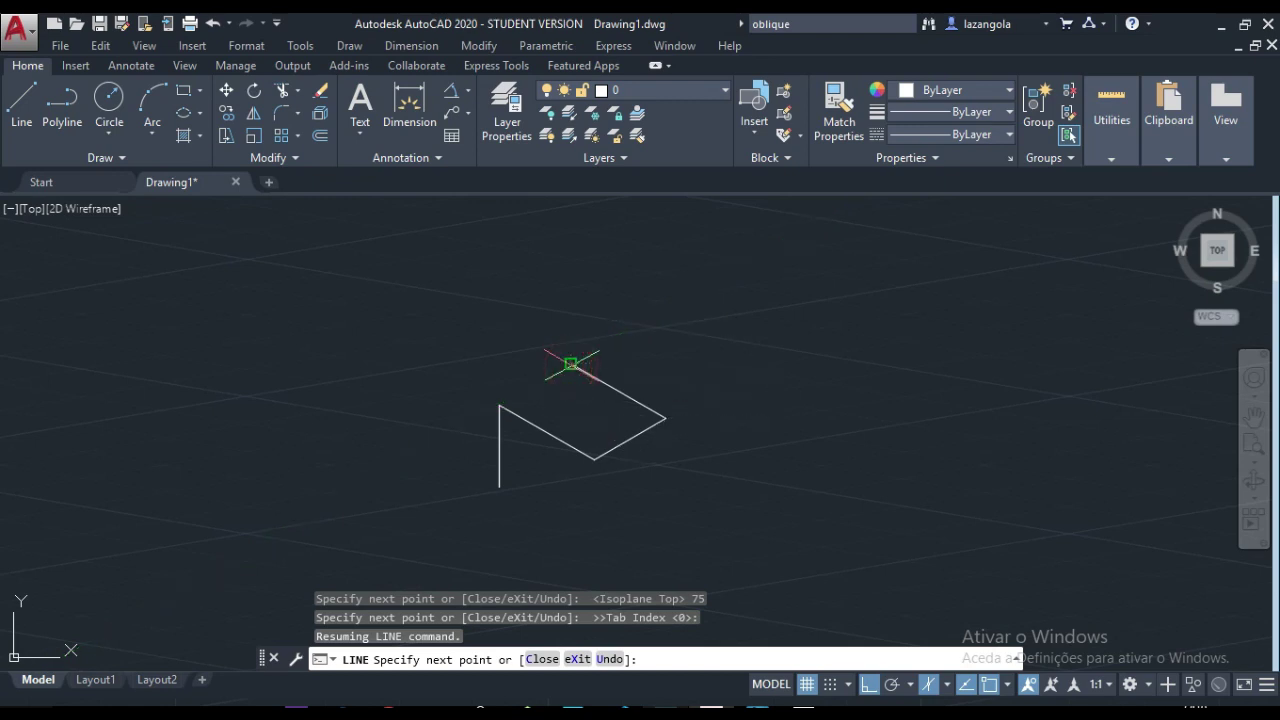
click(499, 404)
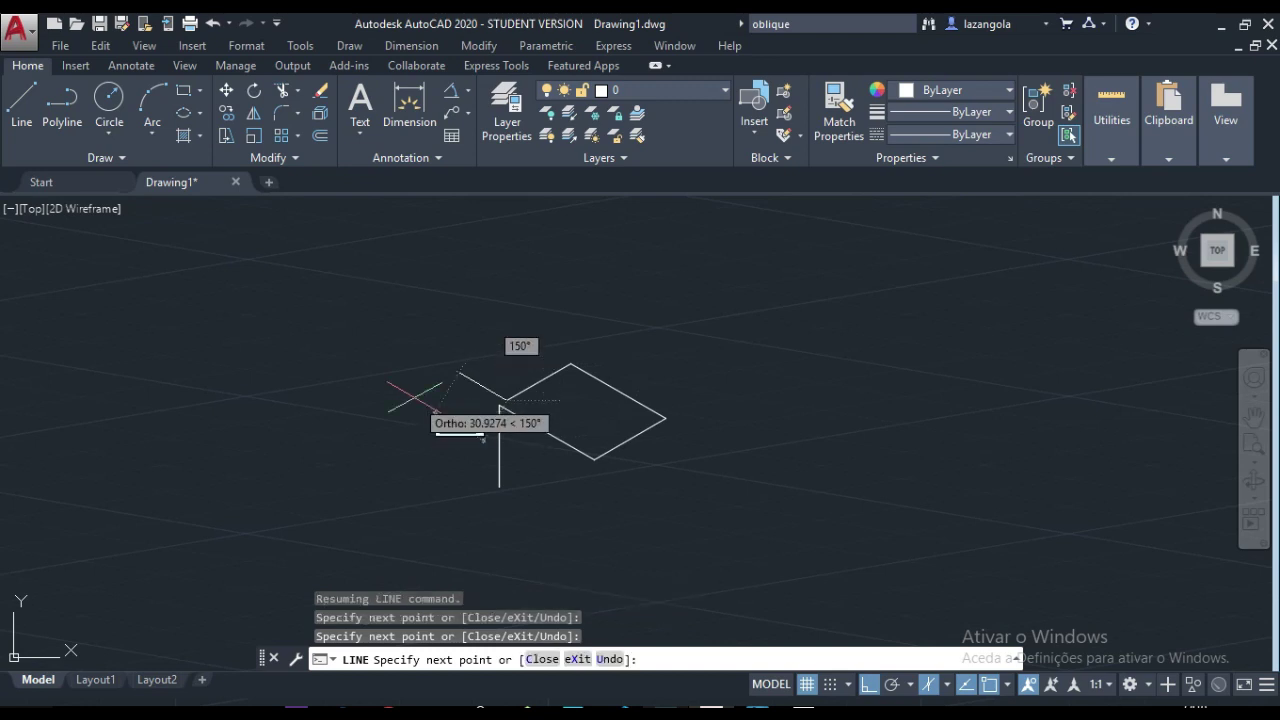
key(Return)
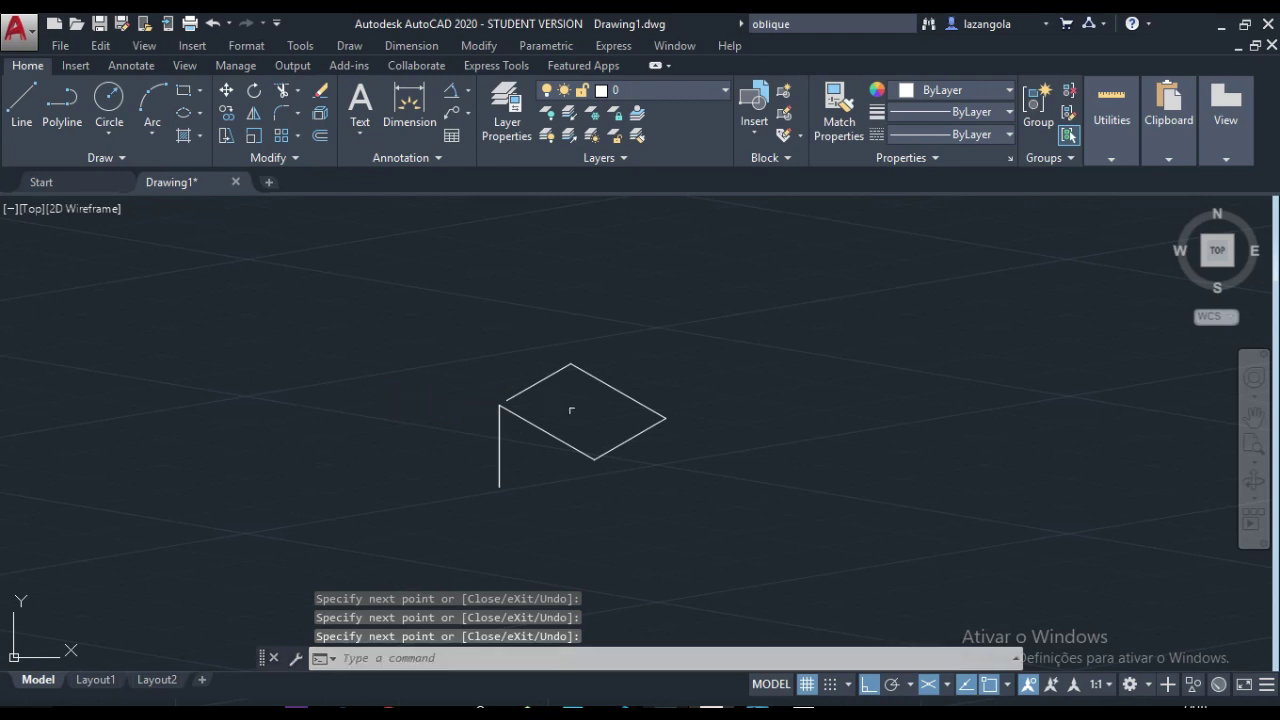
Erase the misaligned upper-left edge and redraw it from the back corner to the vertical edge's top
click(540, 380)
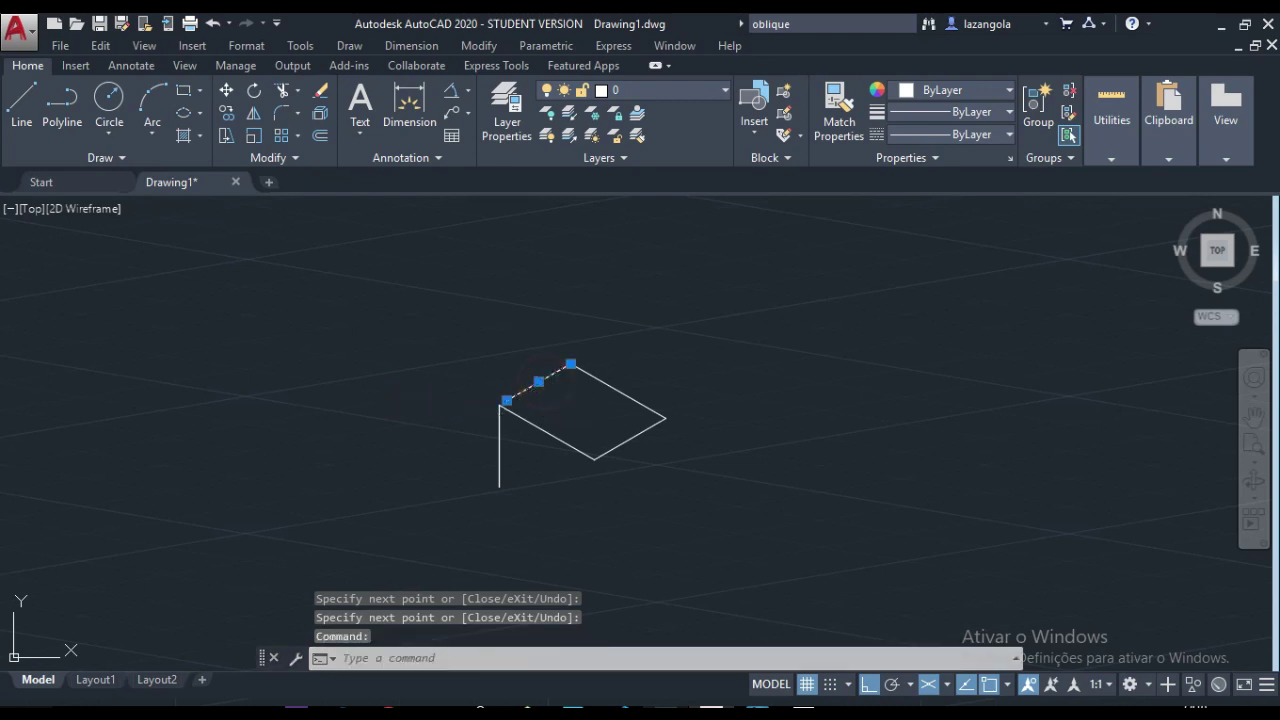
key(Delete)
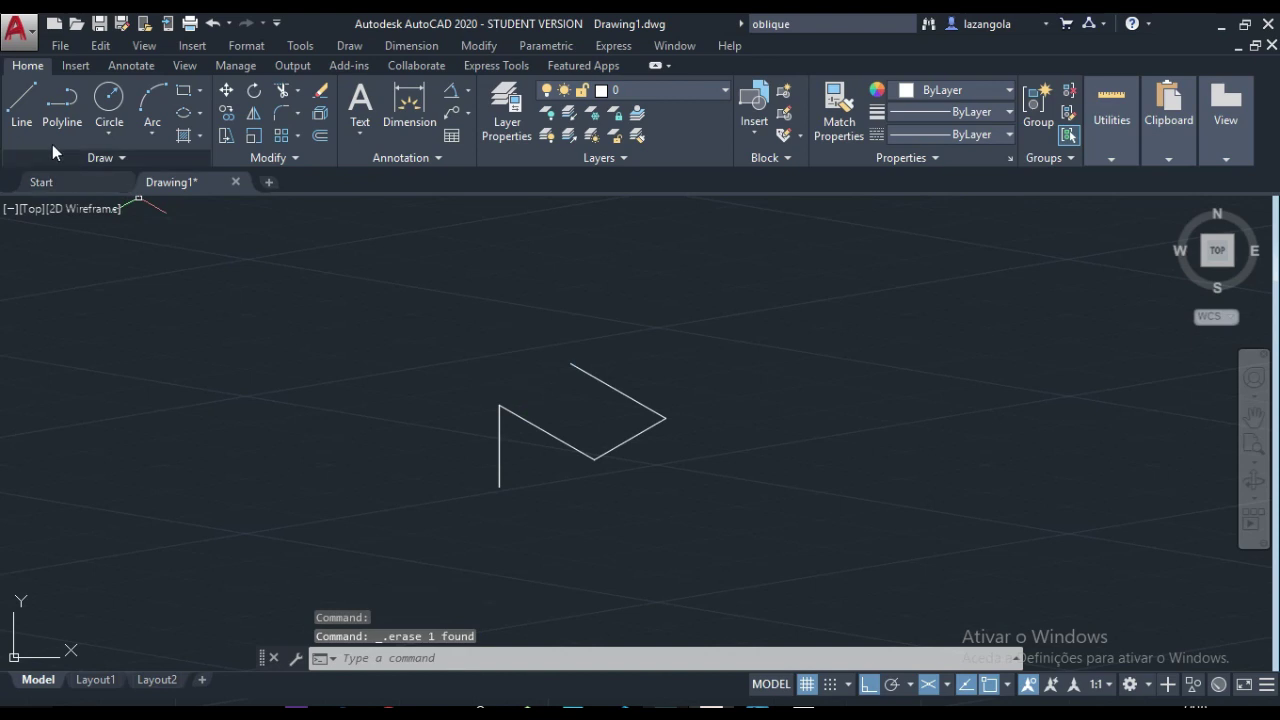
click(21, 100)
click(570, 365)
click(499, 404)
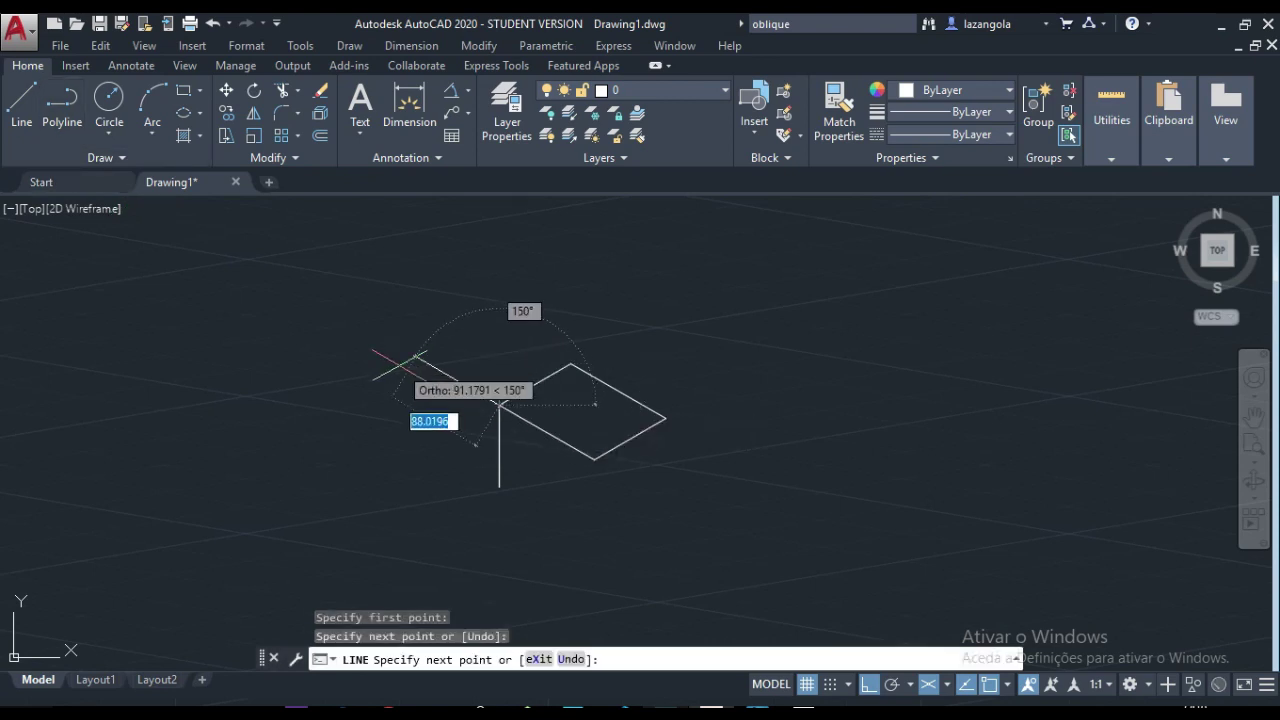
key(Return)
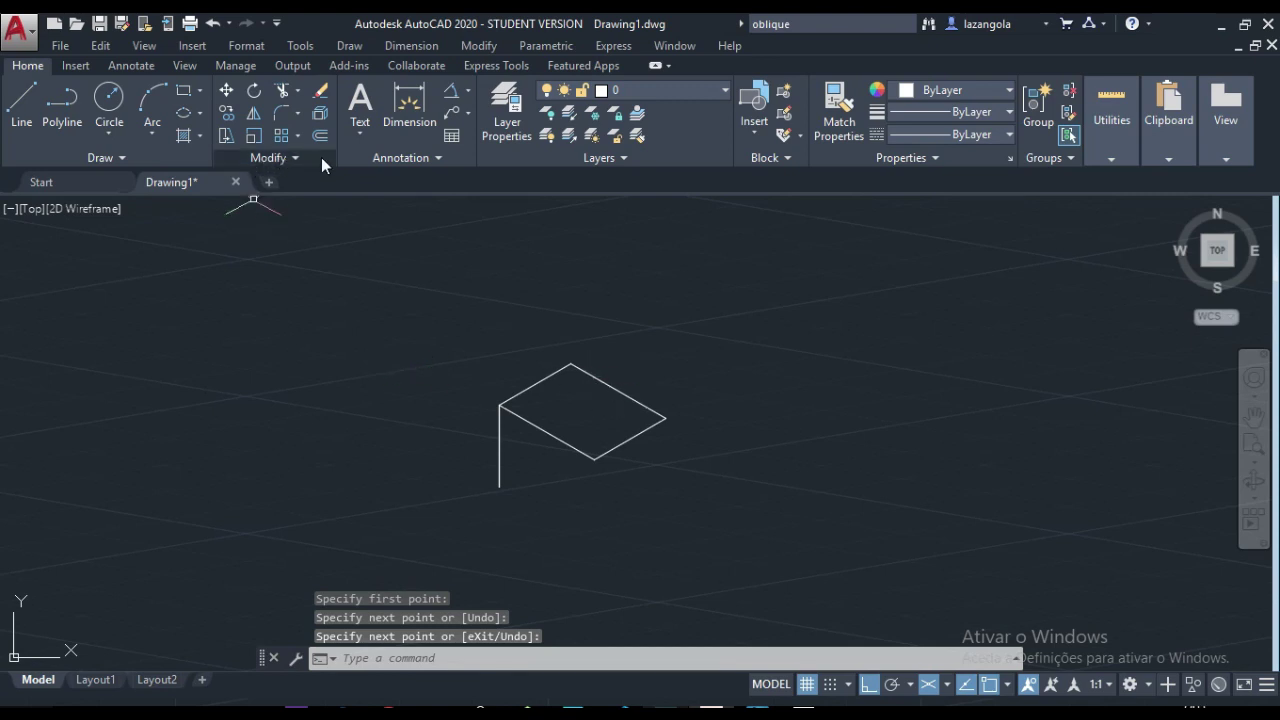
Draw a Top-isoplane isocircle of radius 37.5 centred on the front edge's midpoint
click(200, 112)
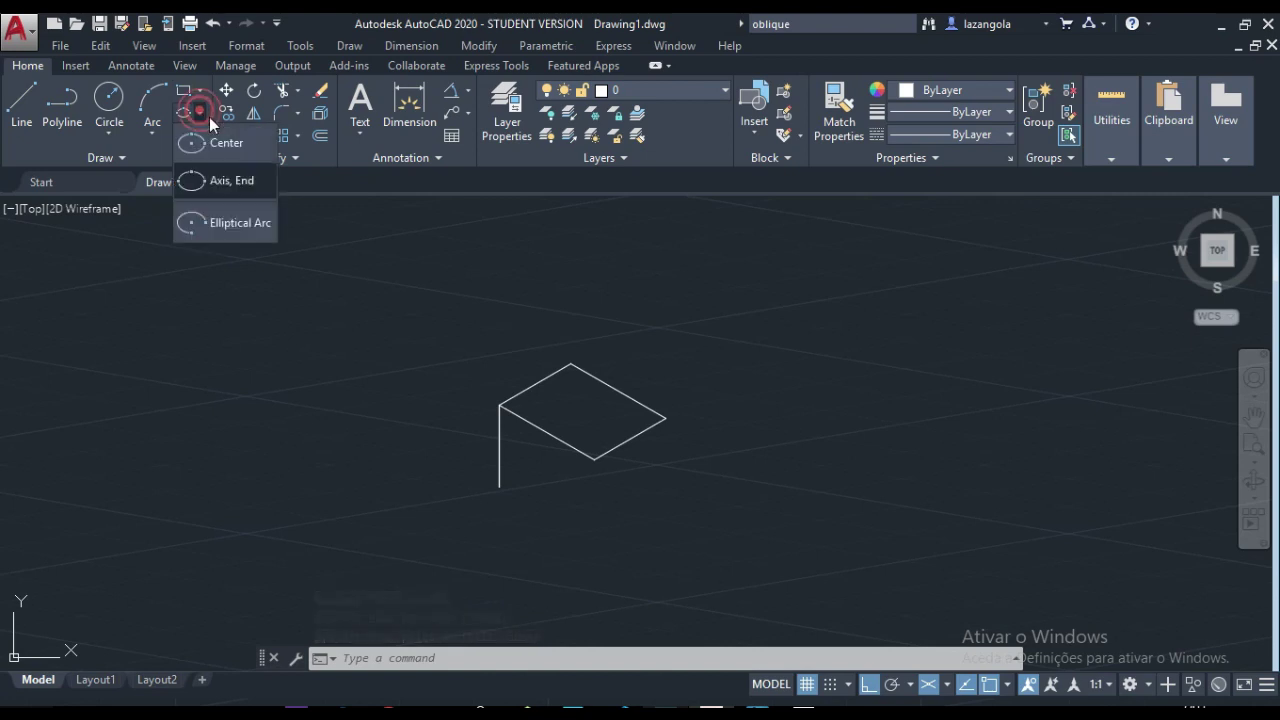
click(215, 182)
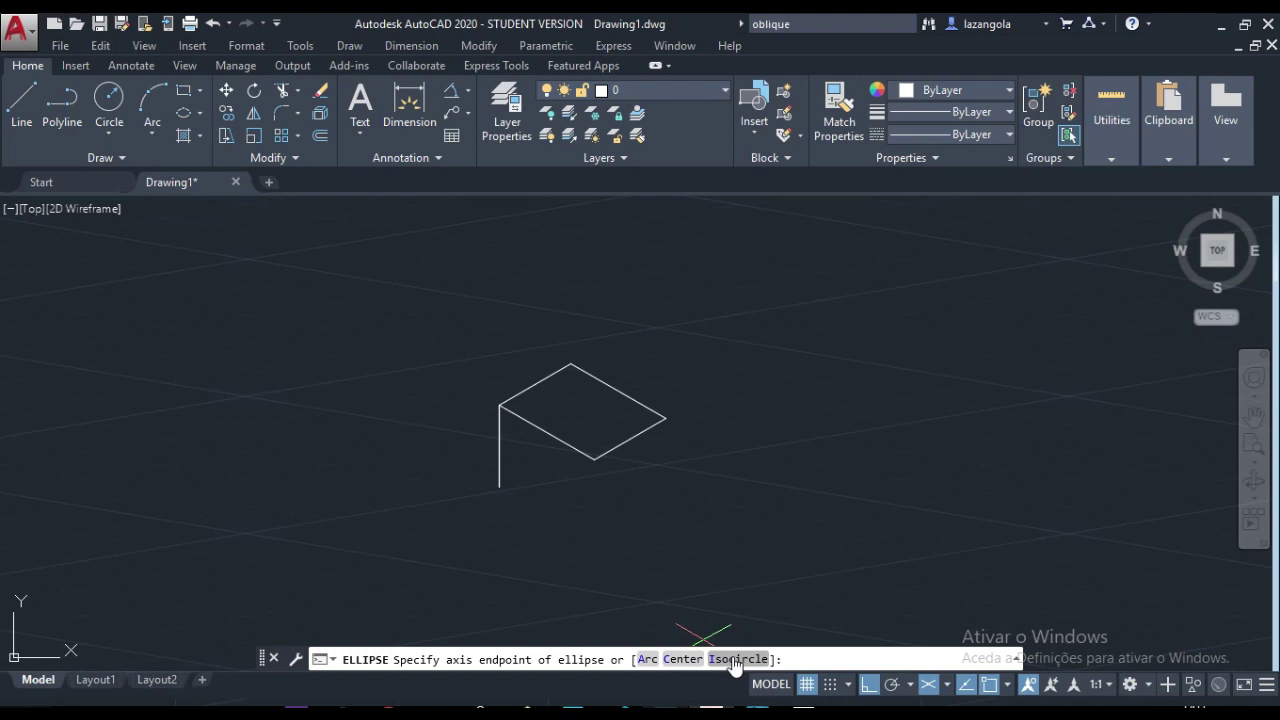
click(735, 660)
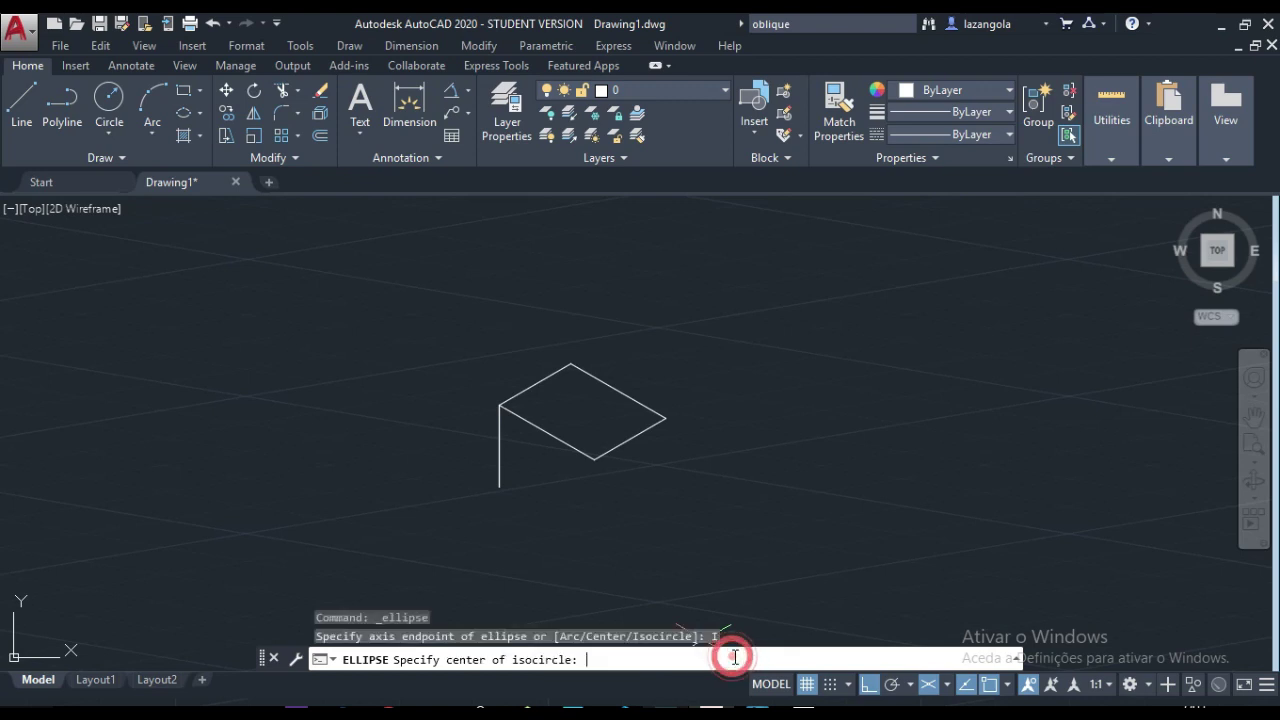
click(630, 440)
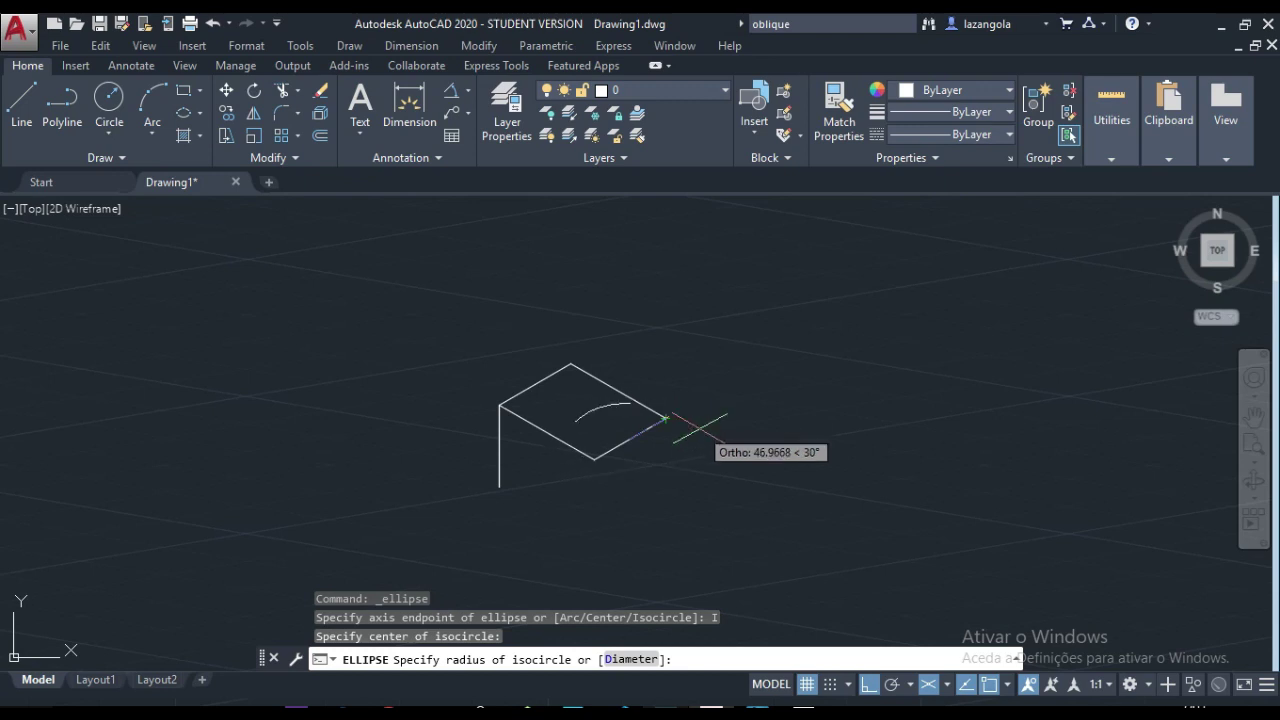
key(F5)
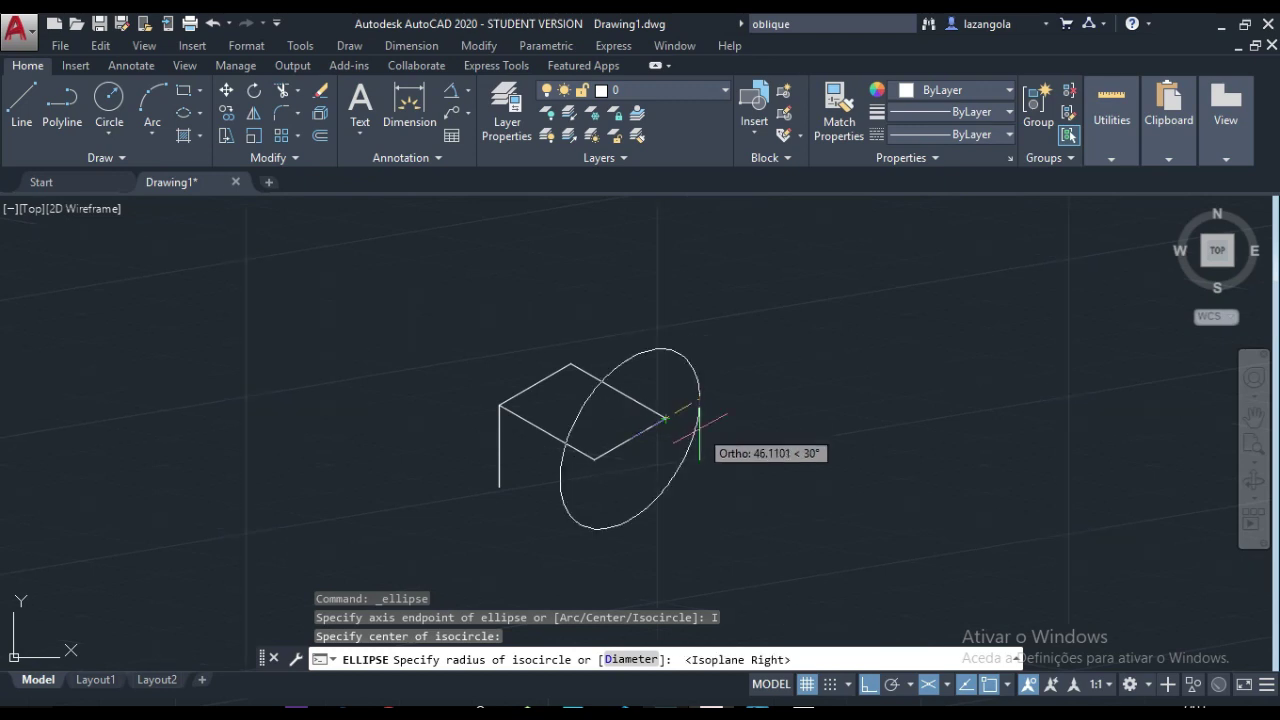
key(F5)
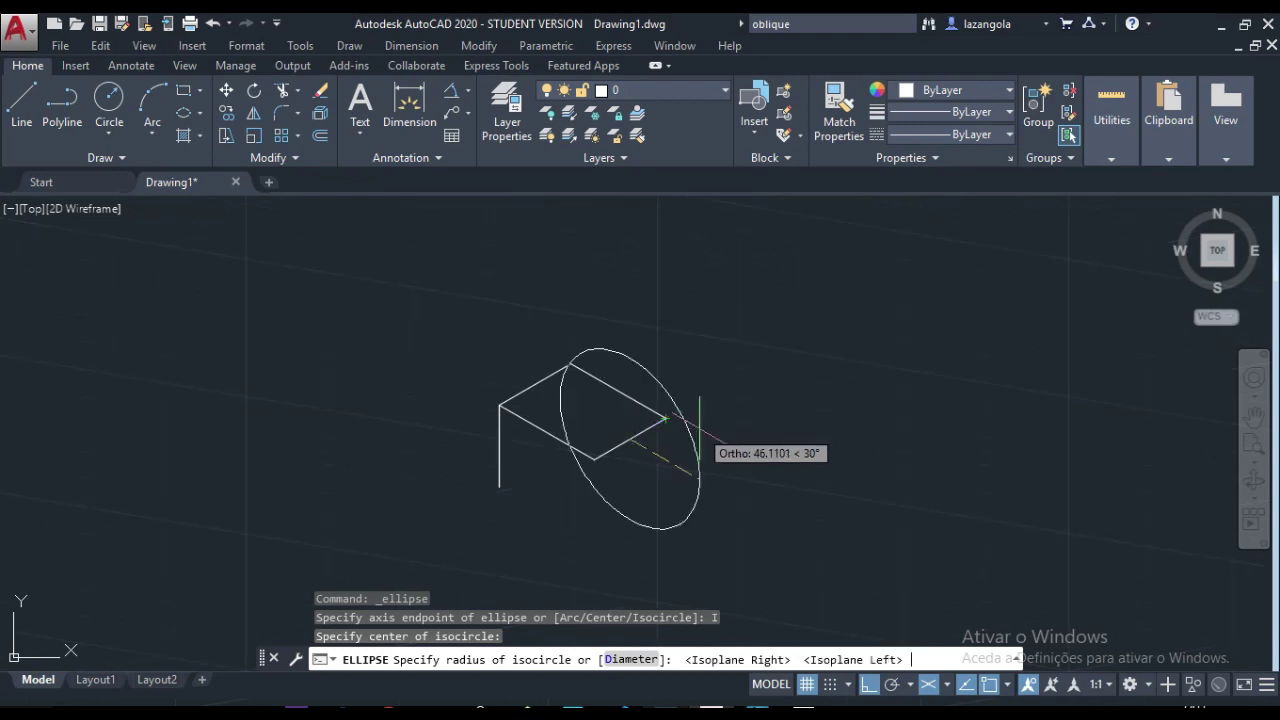
key(F5)
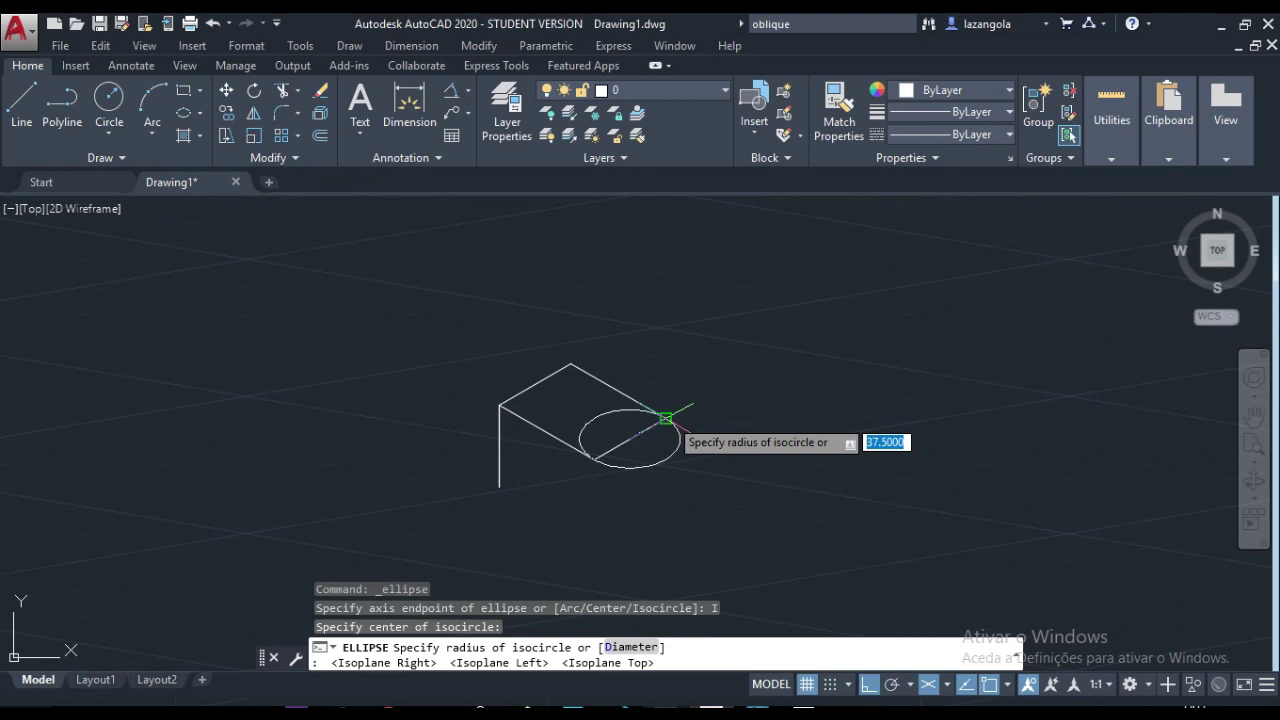
click(665, 418)
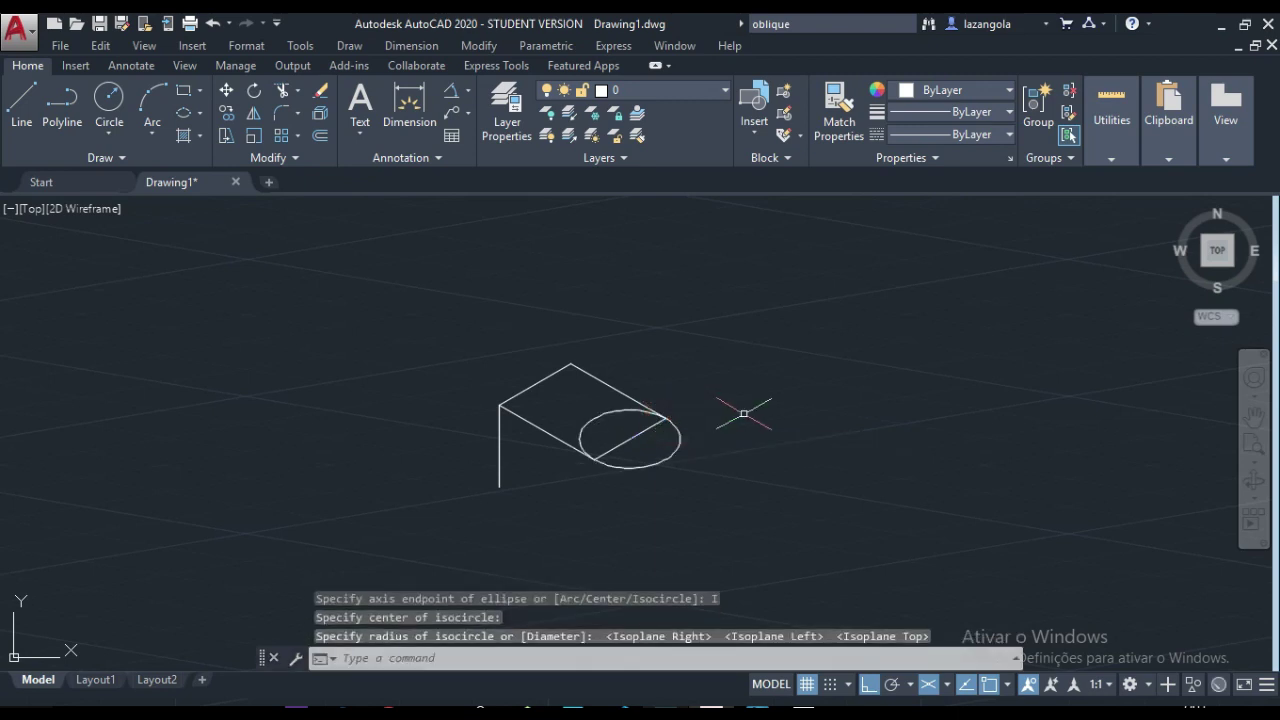
scroll(744, 415, up, 2)
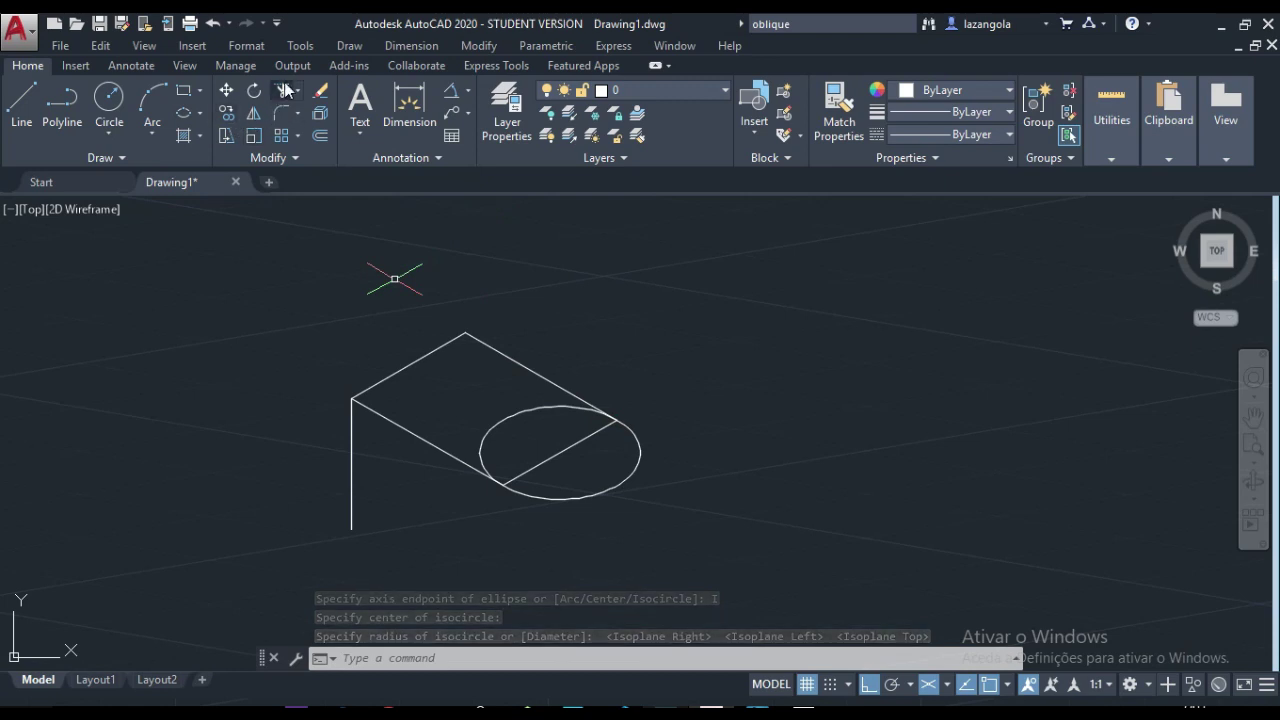
Trim the isocircle's inner half against the diagonal edge, leaving a semicircular rounded end
click(285, 91)
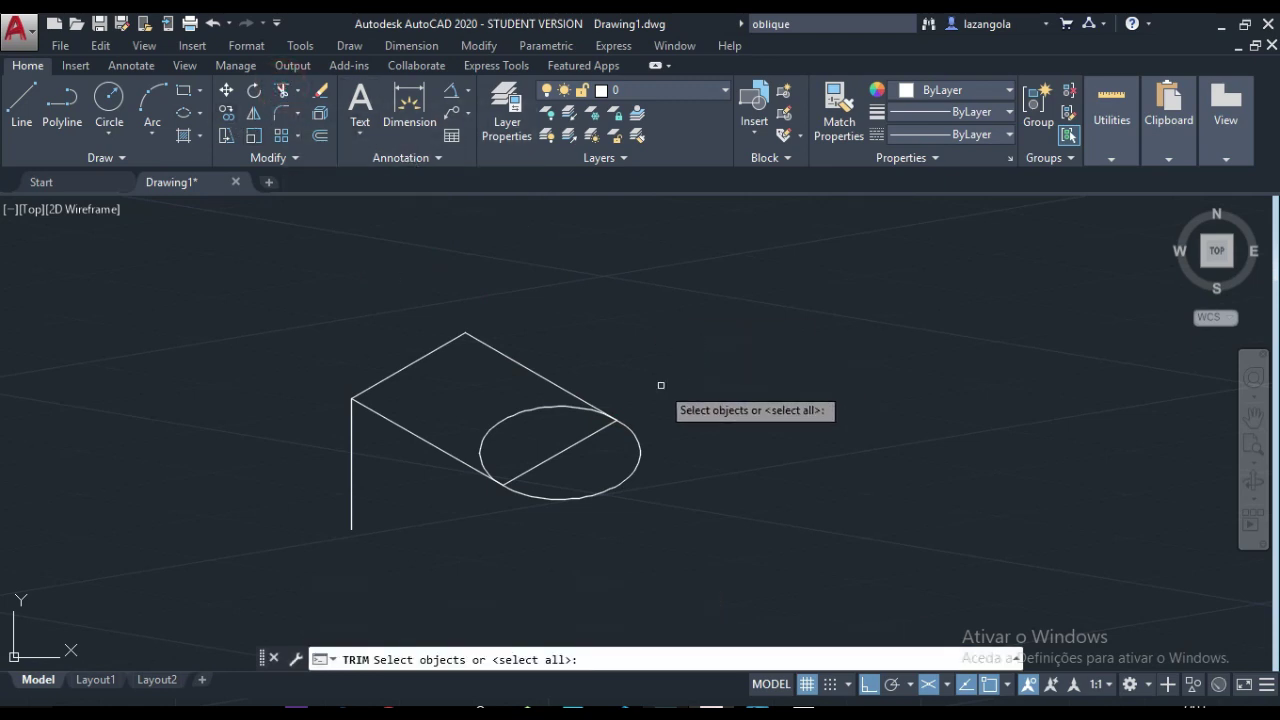
click(560, 452)
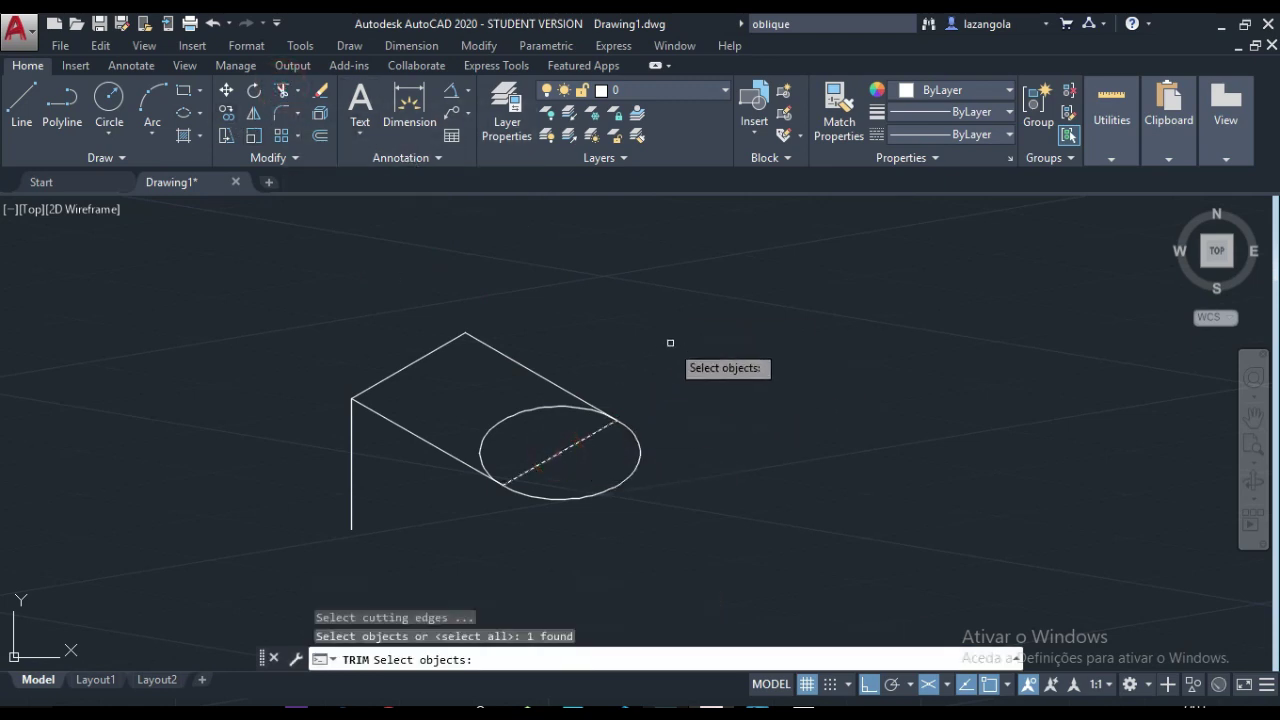
key(Return)
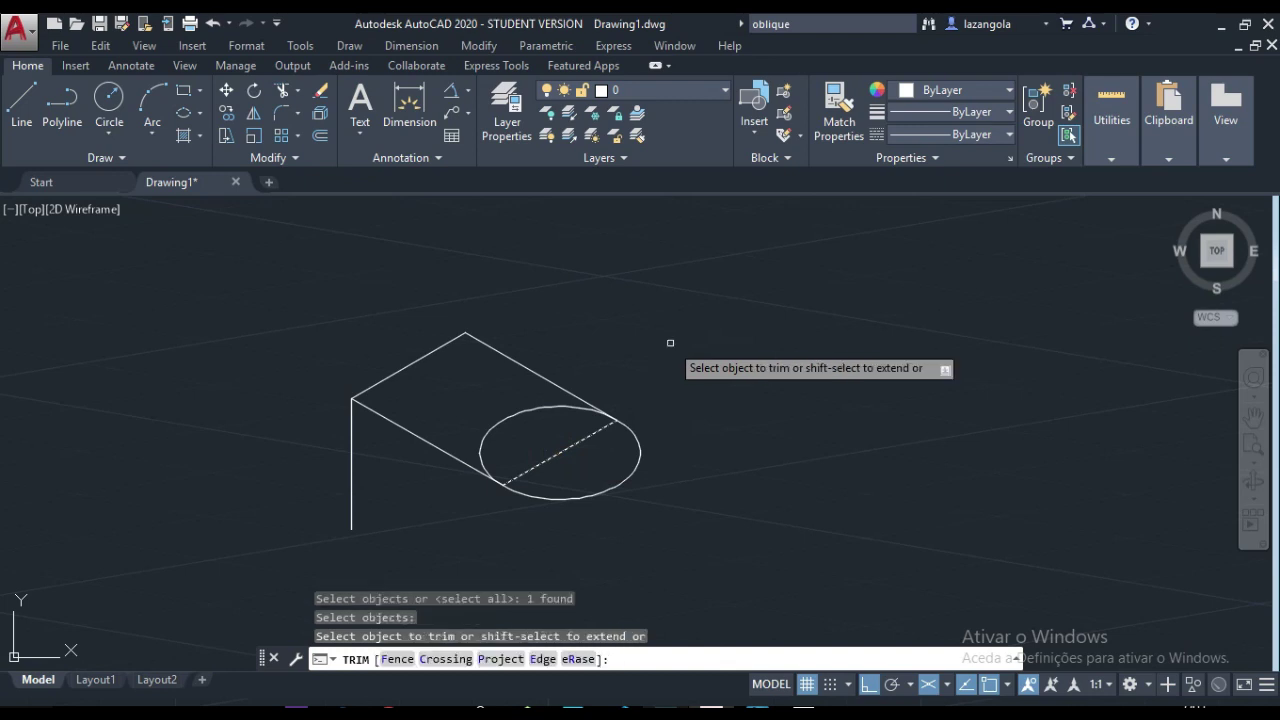
click(500, 424)
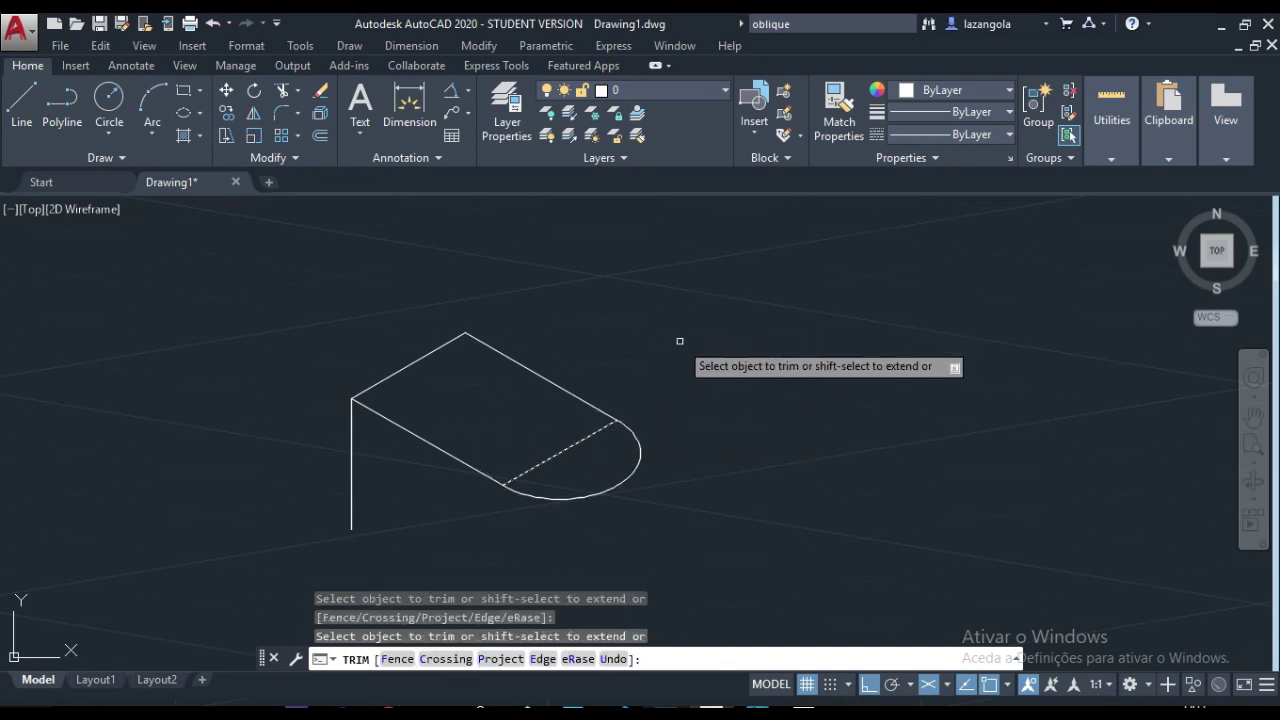
key(Escape)
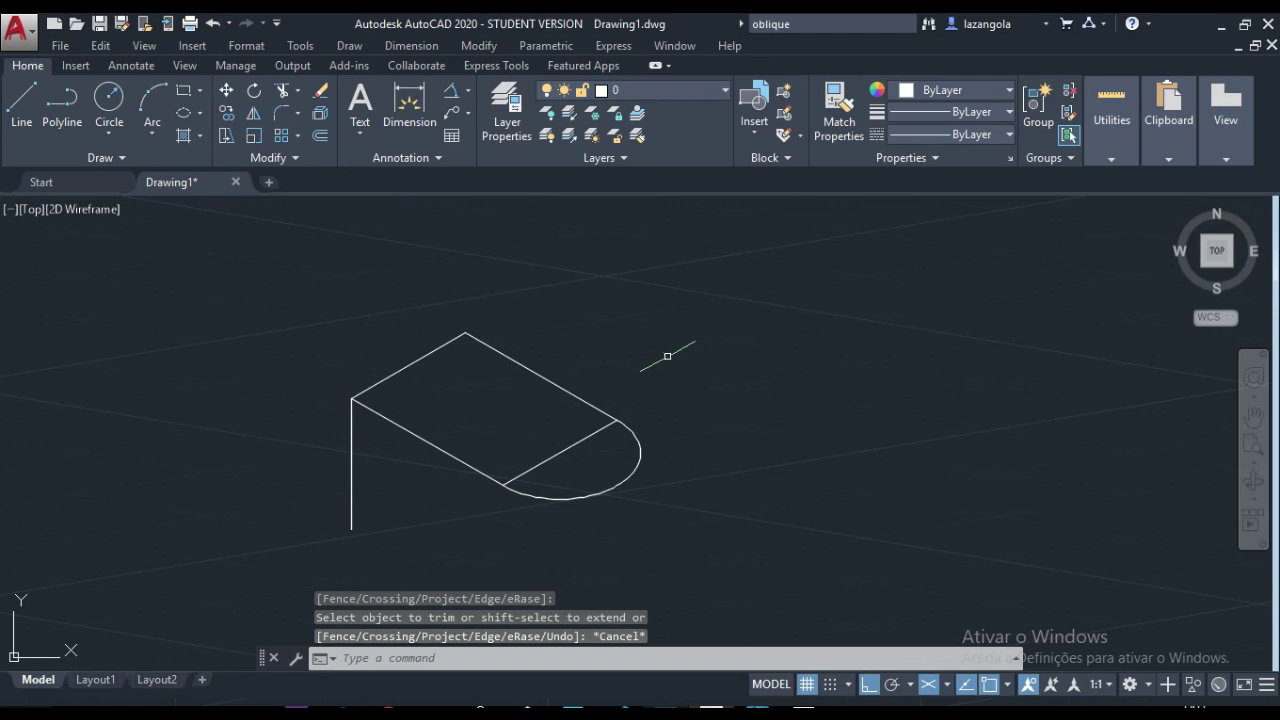
mouse_move(740, 460)
middle_down()
mouse_move(766, 431)
mouse_move(765, 405)
middle_up()
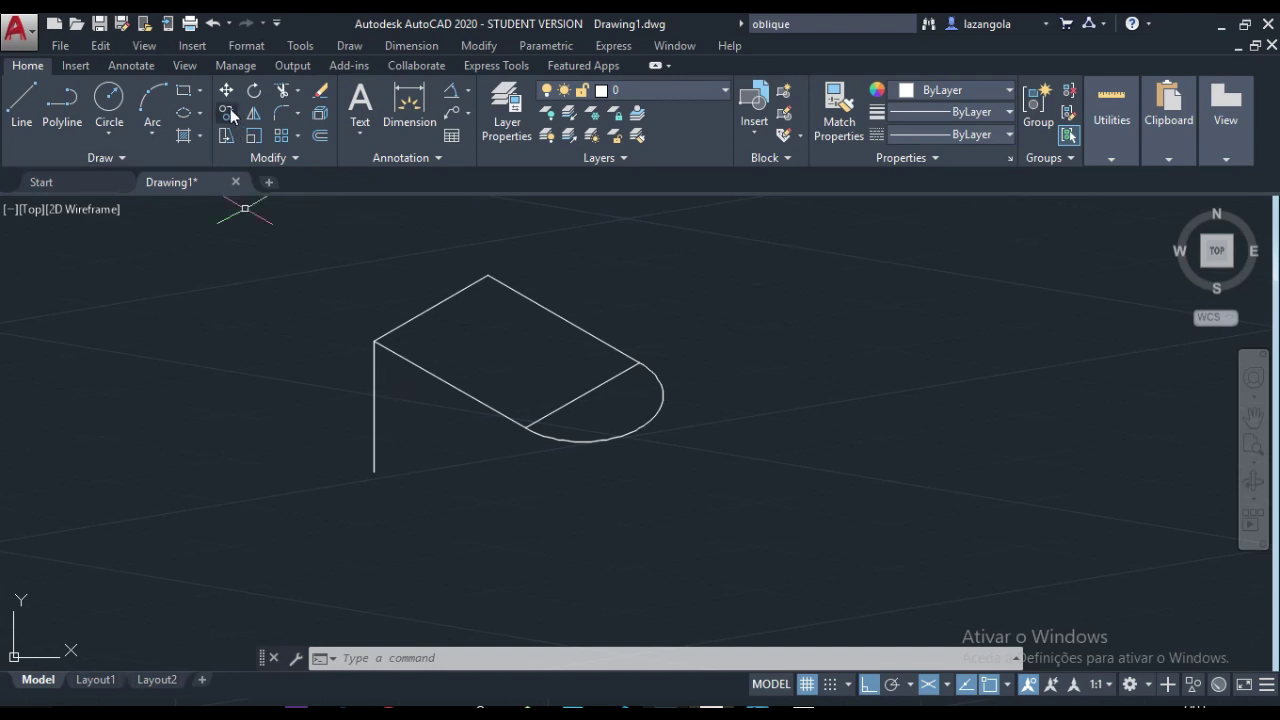
Copy the left vertical edge 25 units along the front-left edge, then select the rounded arc and lower-left edge
click(228, 113)
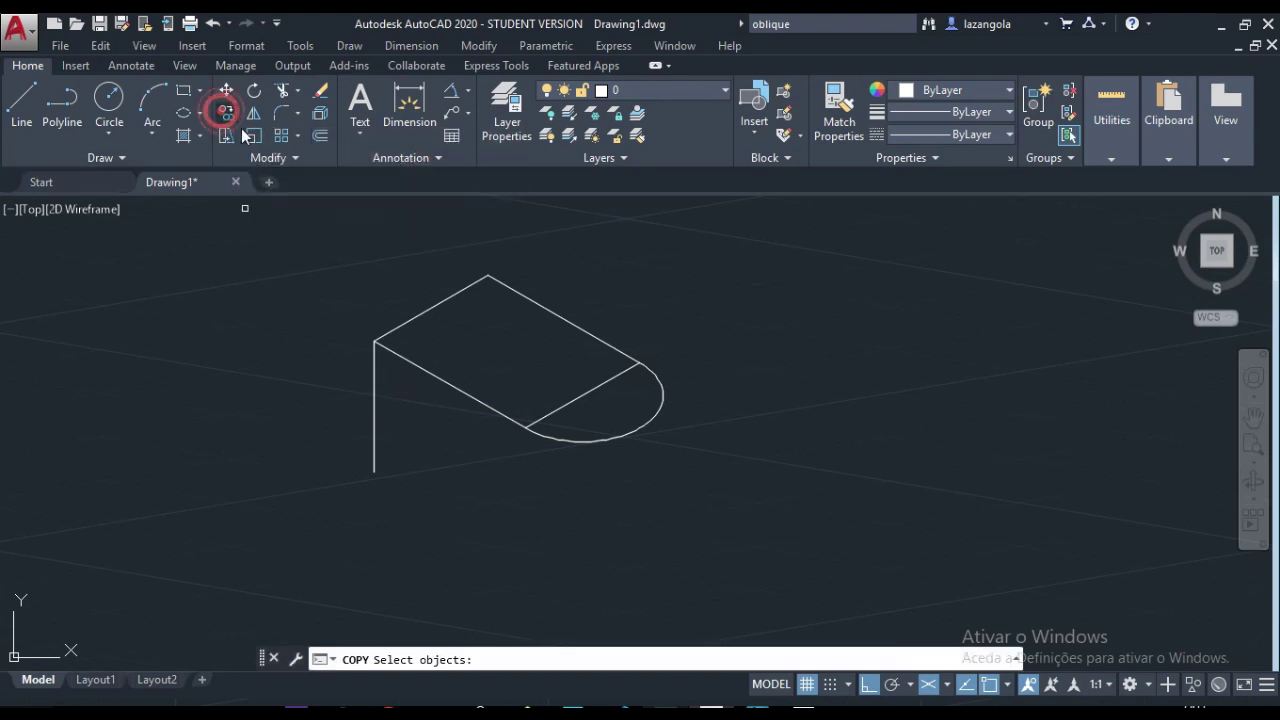
click(374, 390)
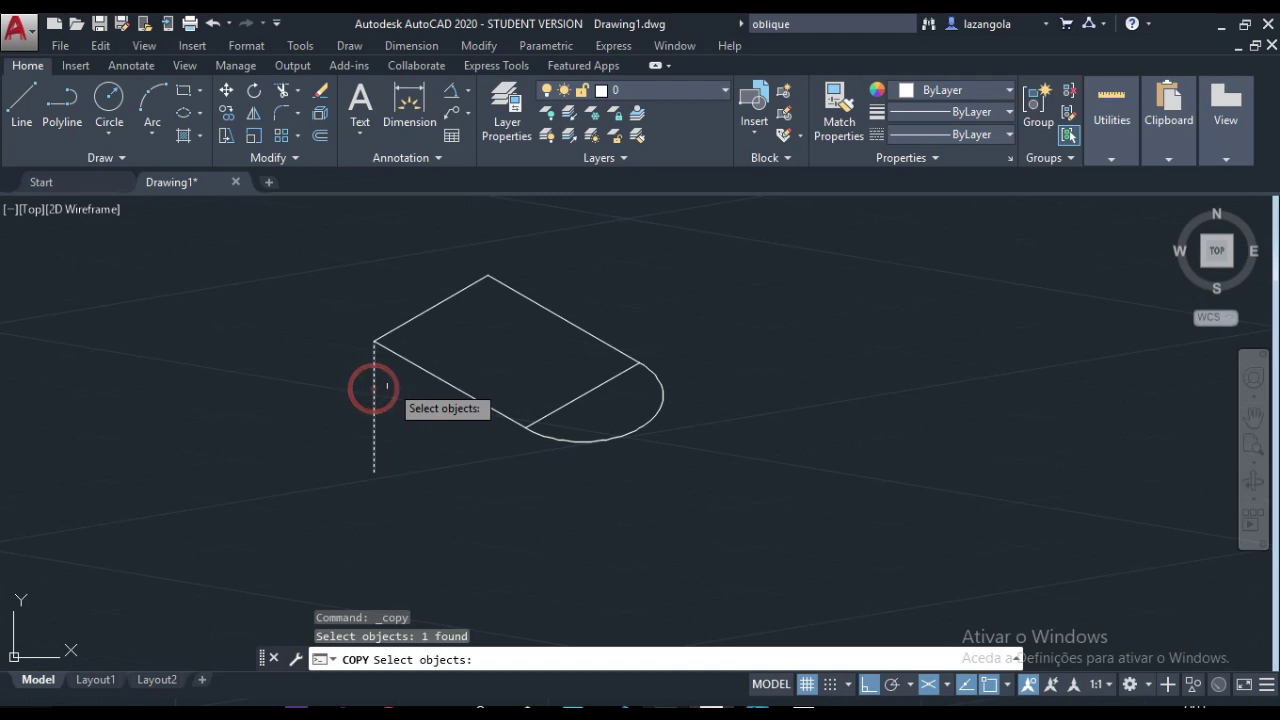
key(Return)
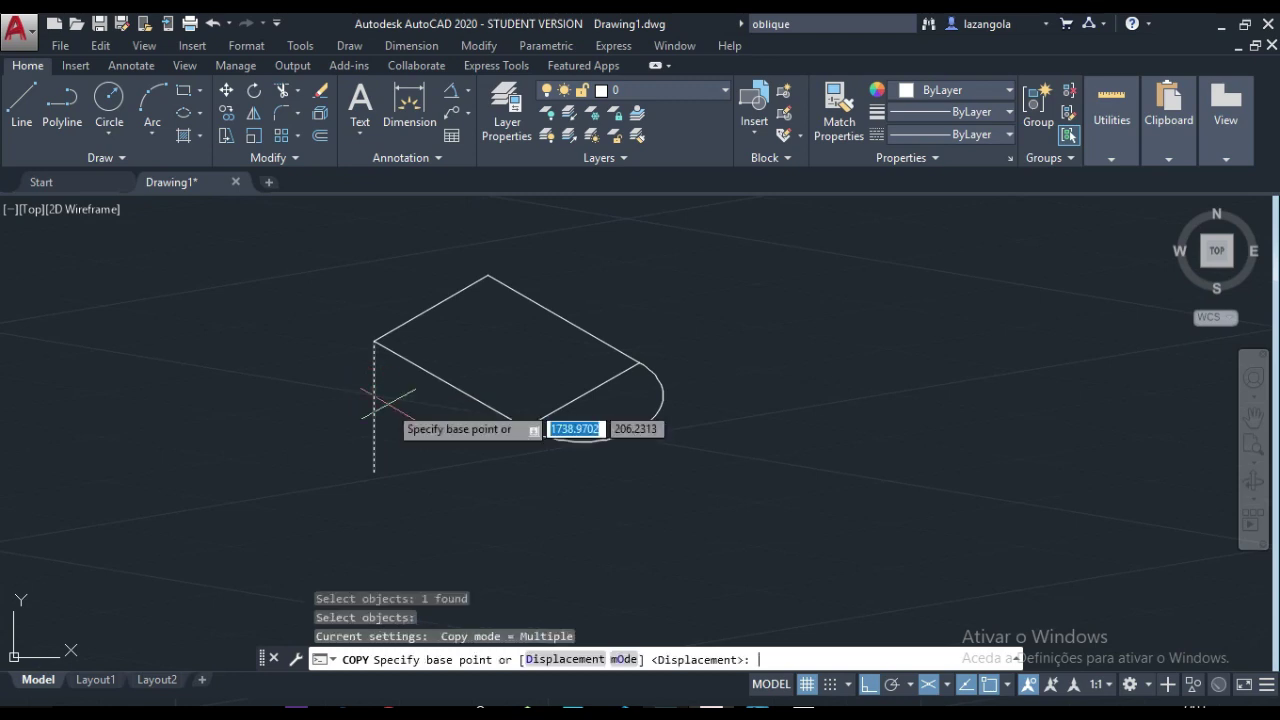
click(373, 341)
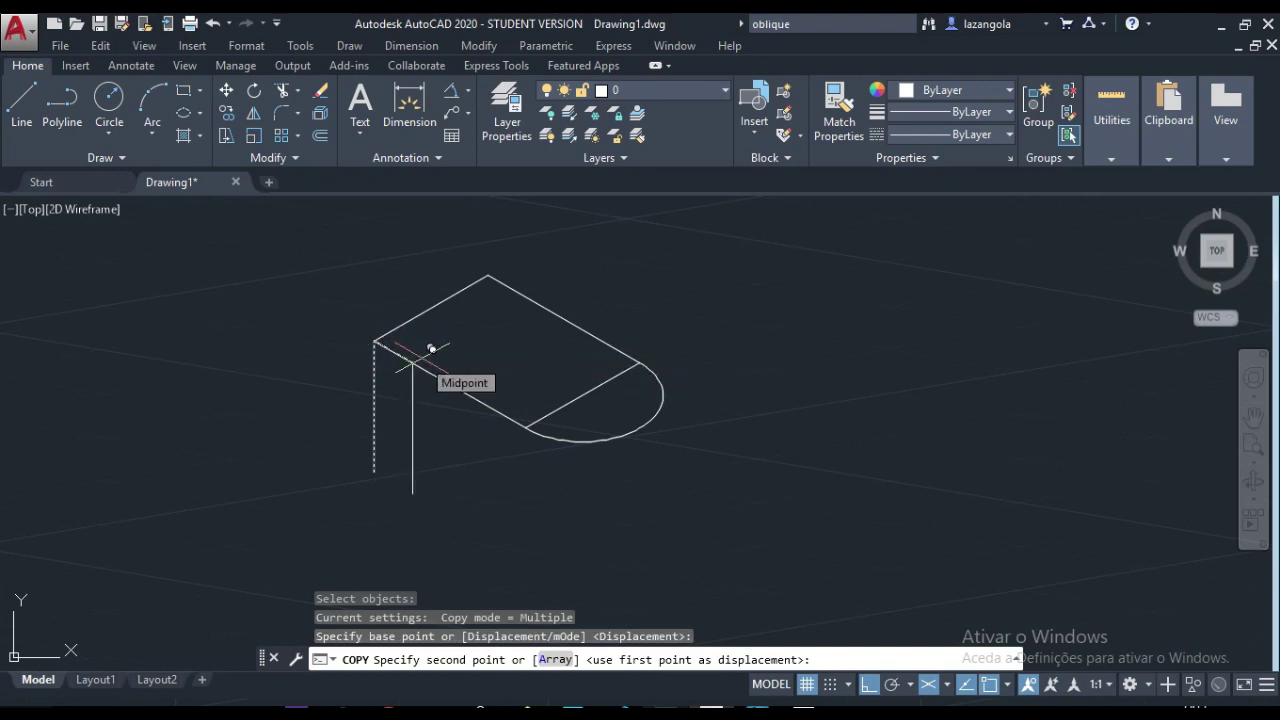
text(25)
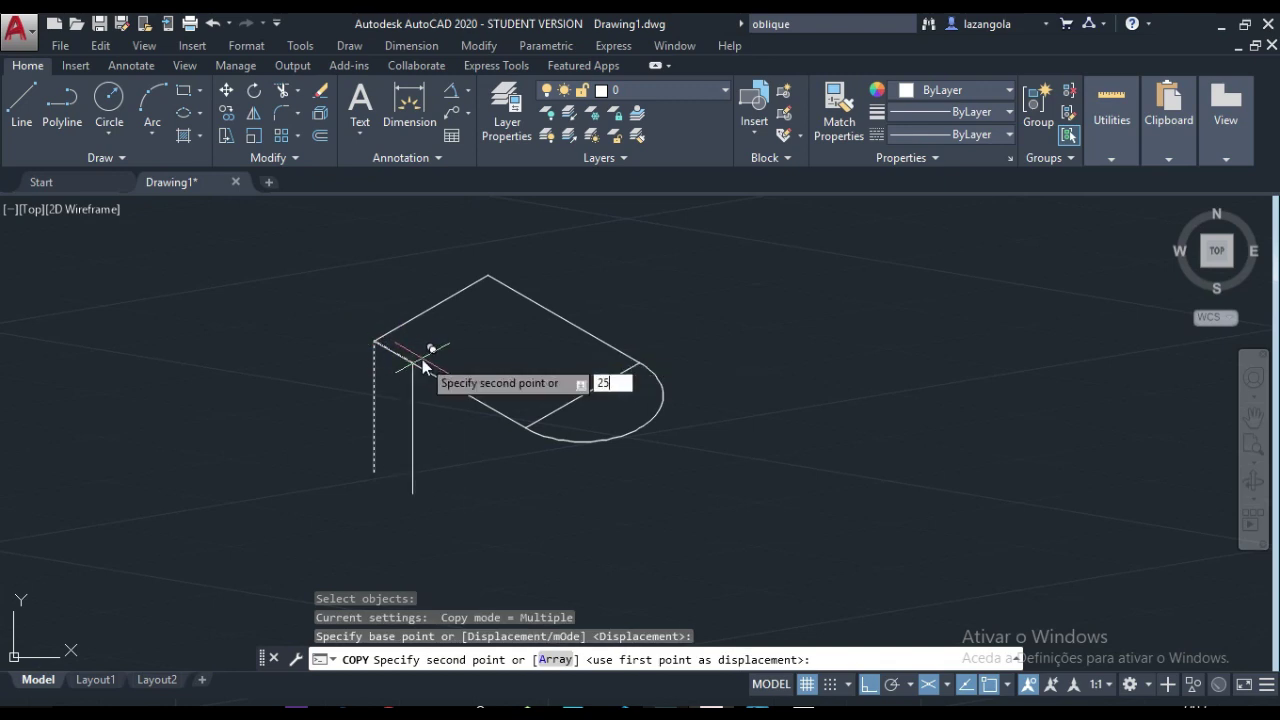
key(Return)
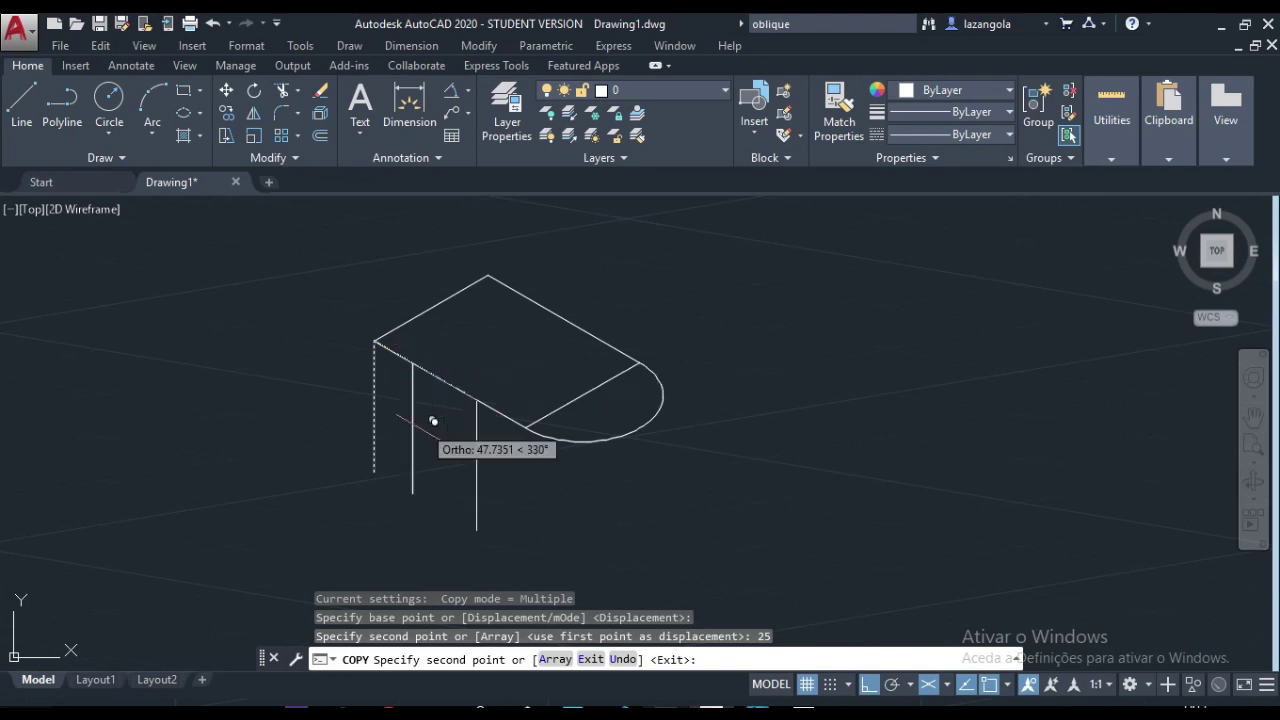
key(Return)
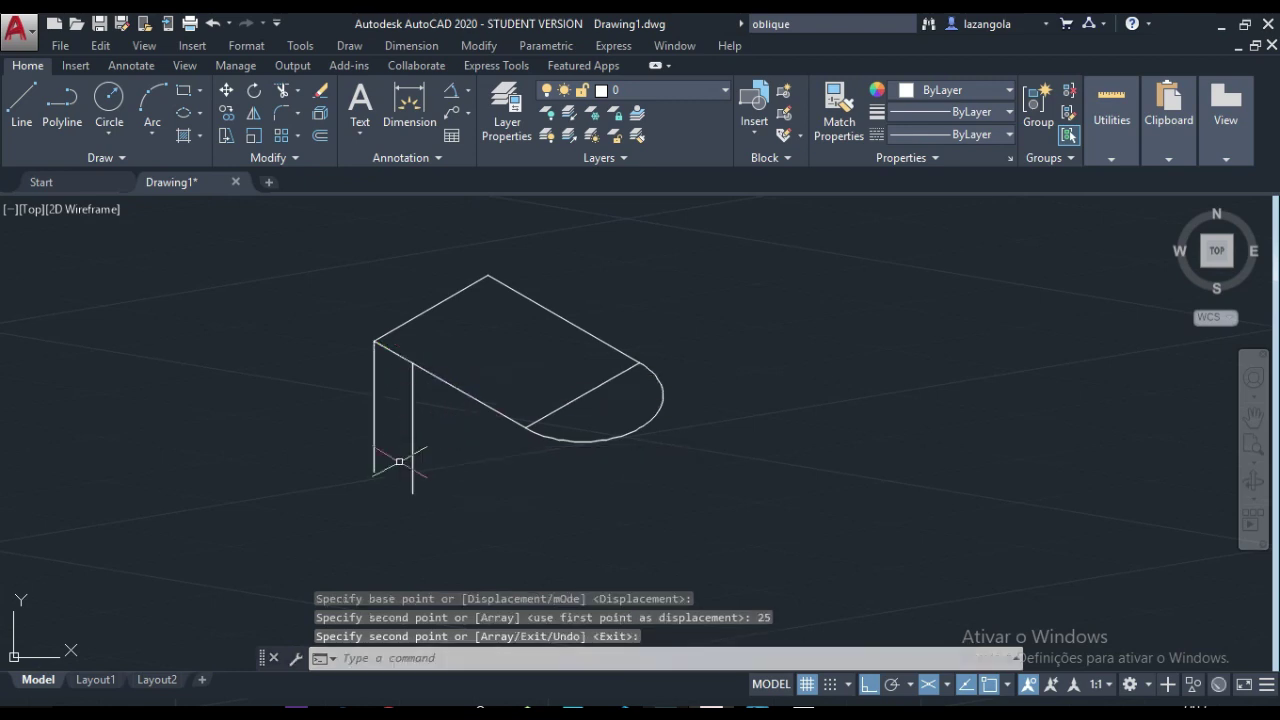
click(596, 440)
click(470, 397)
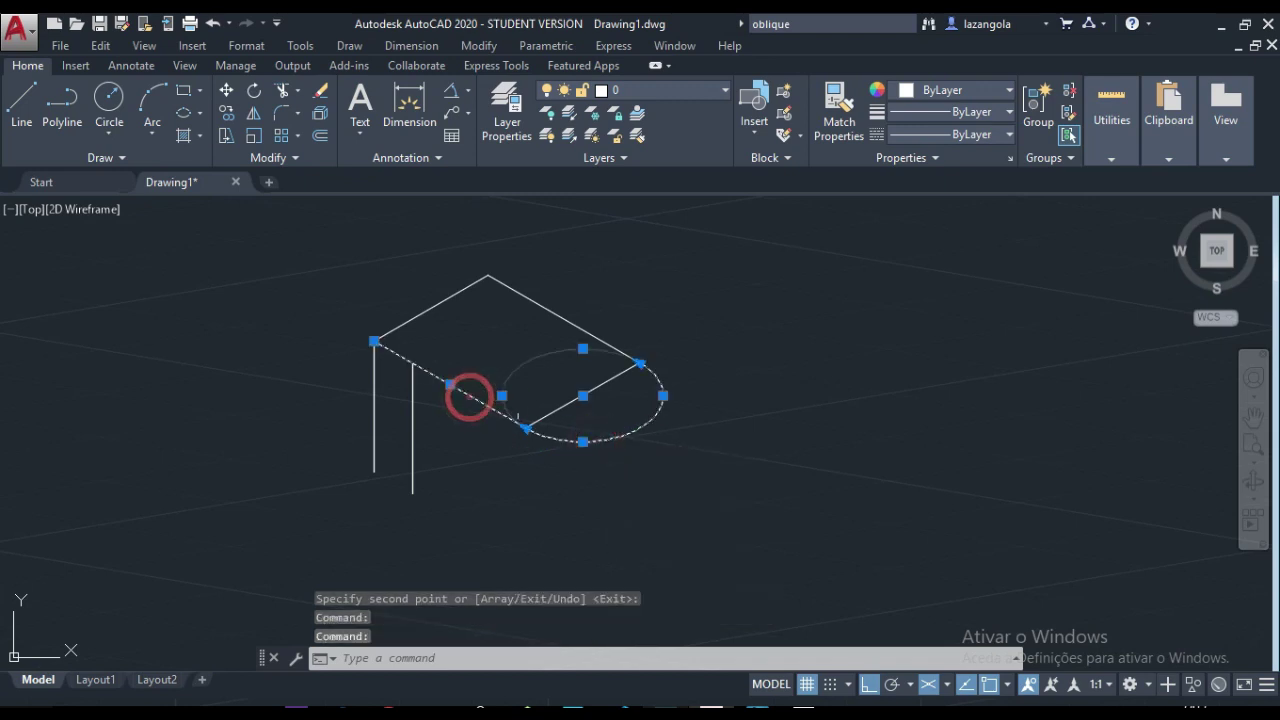
Copy the rounded arc and lower-left edge 25 units straight down on the Right isoplane
click(226, 114)
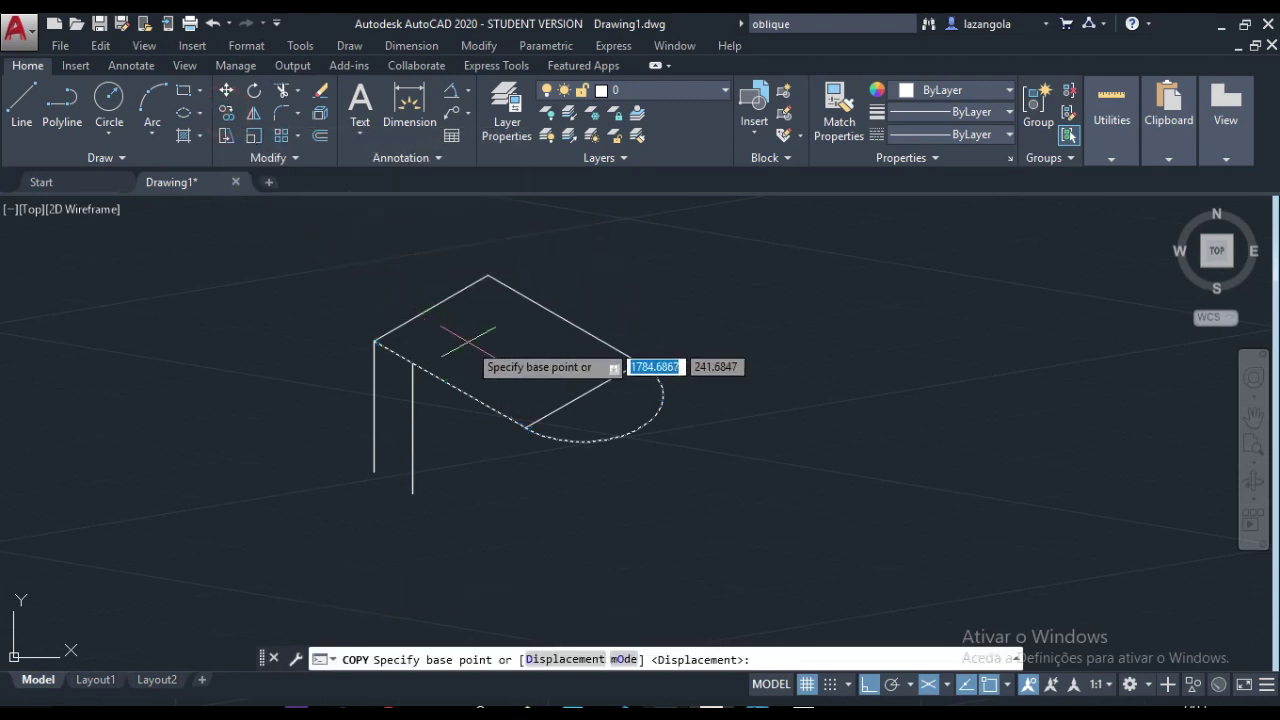
click(374, 342)
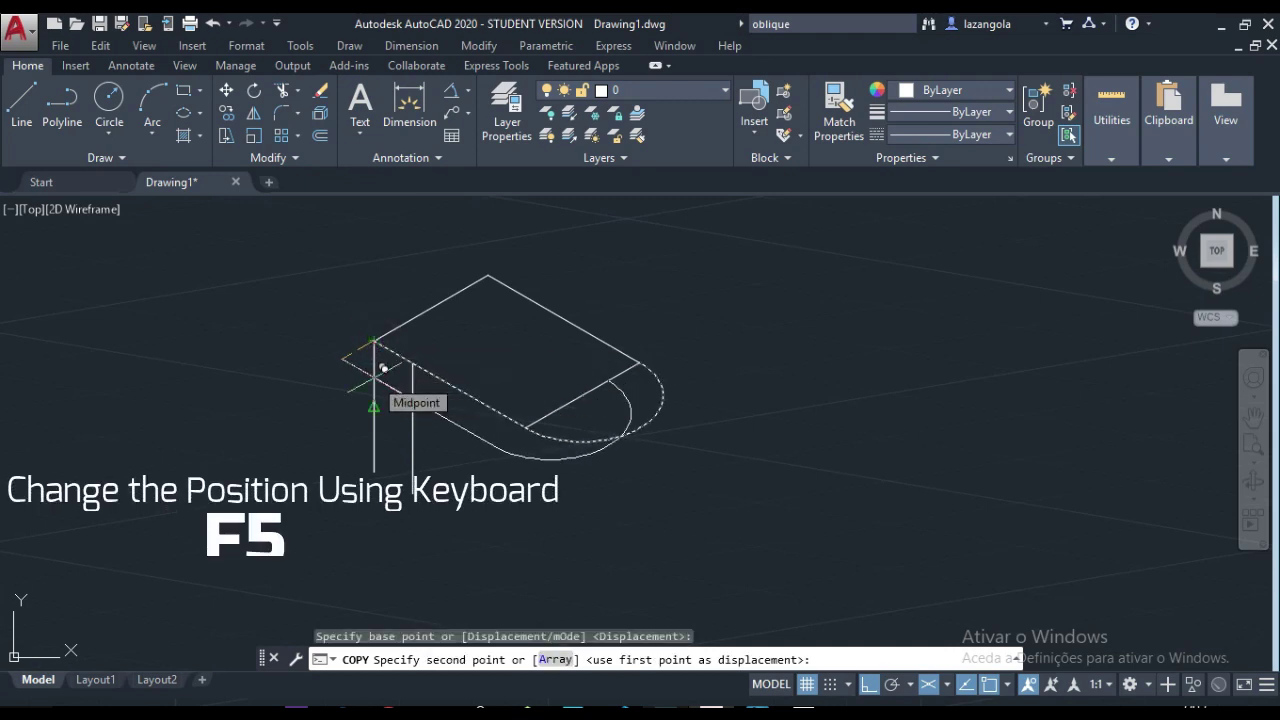
key(F5)
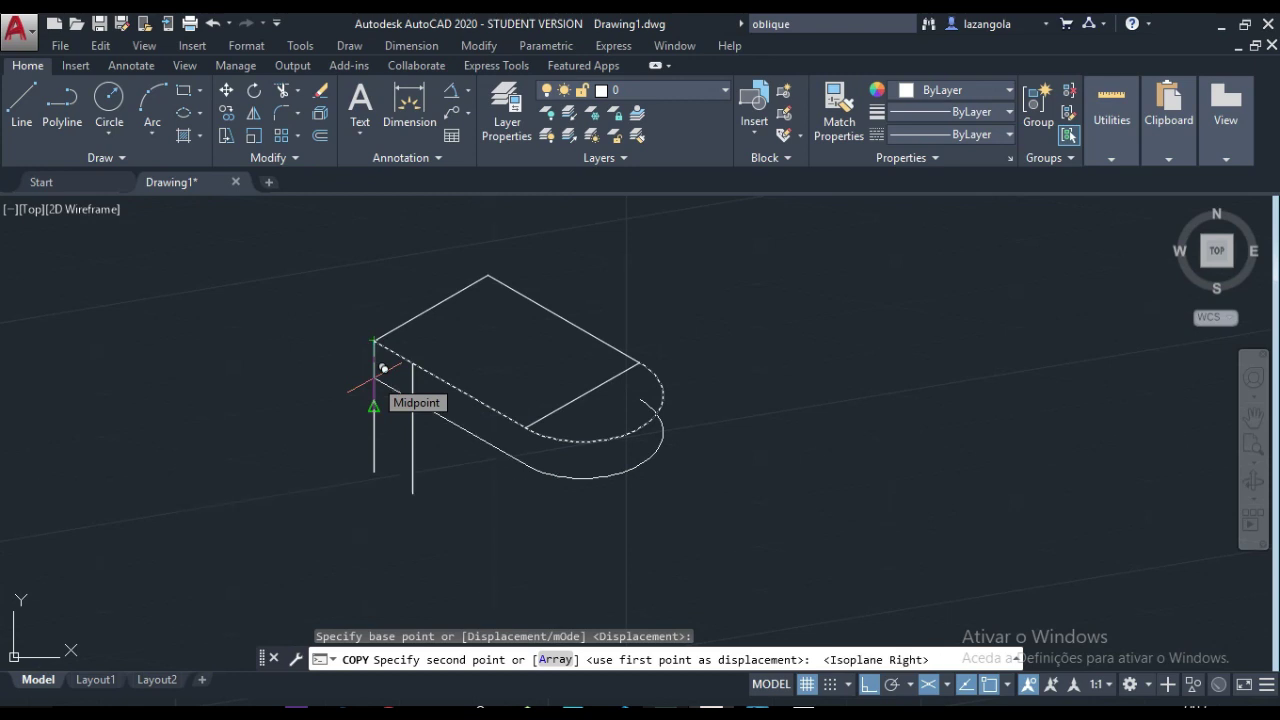
text(2)
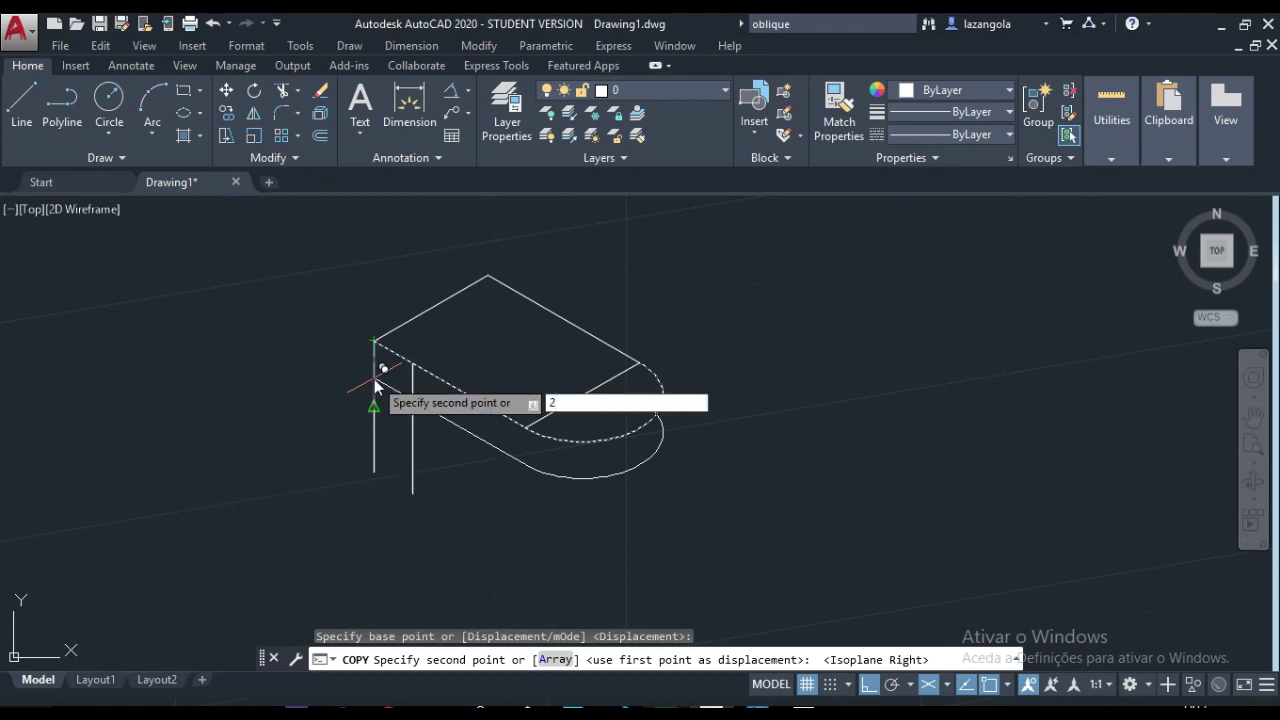
text(5)
key(Return)
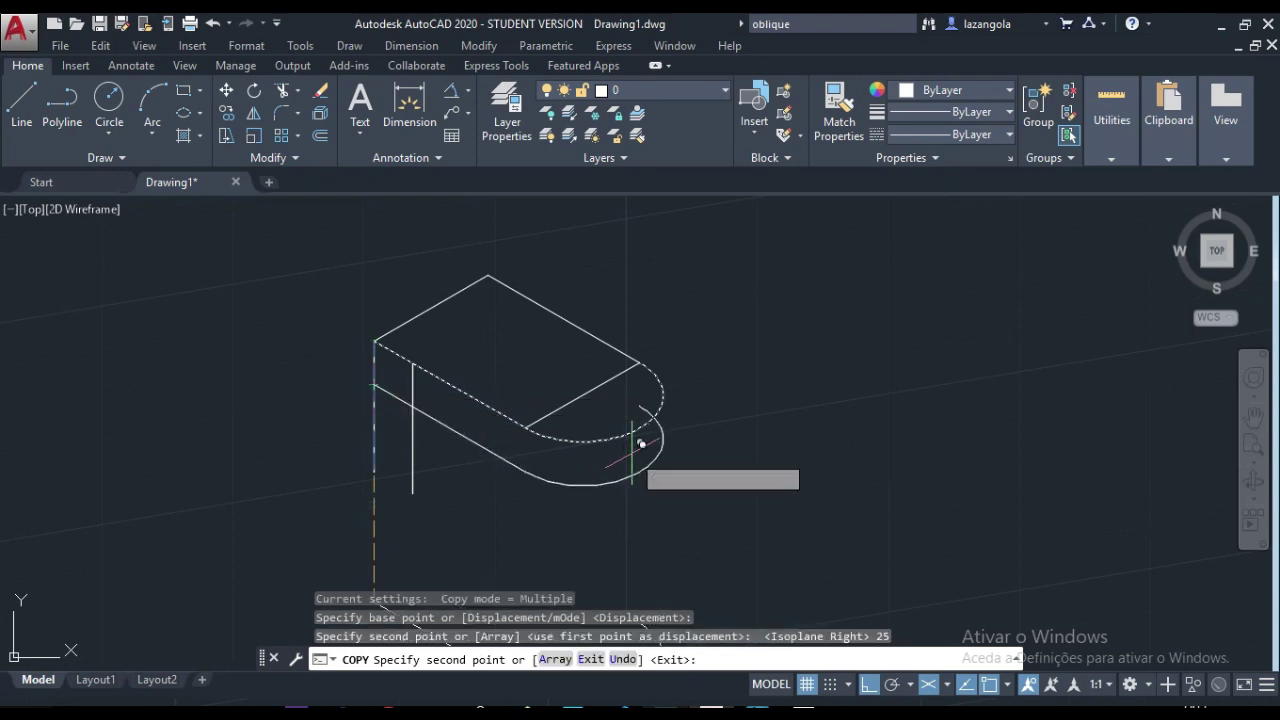
key(Return)
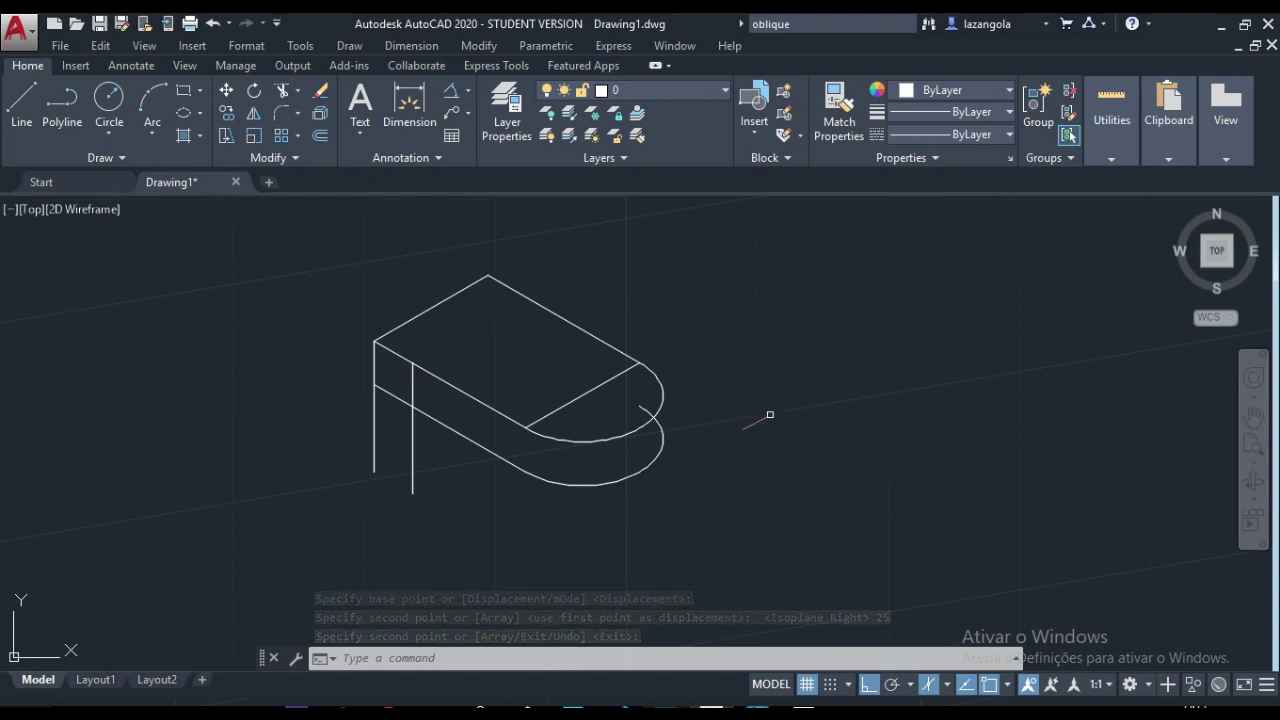
click(16, 120)
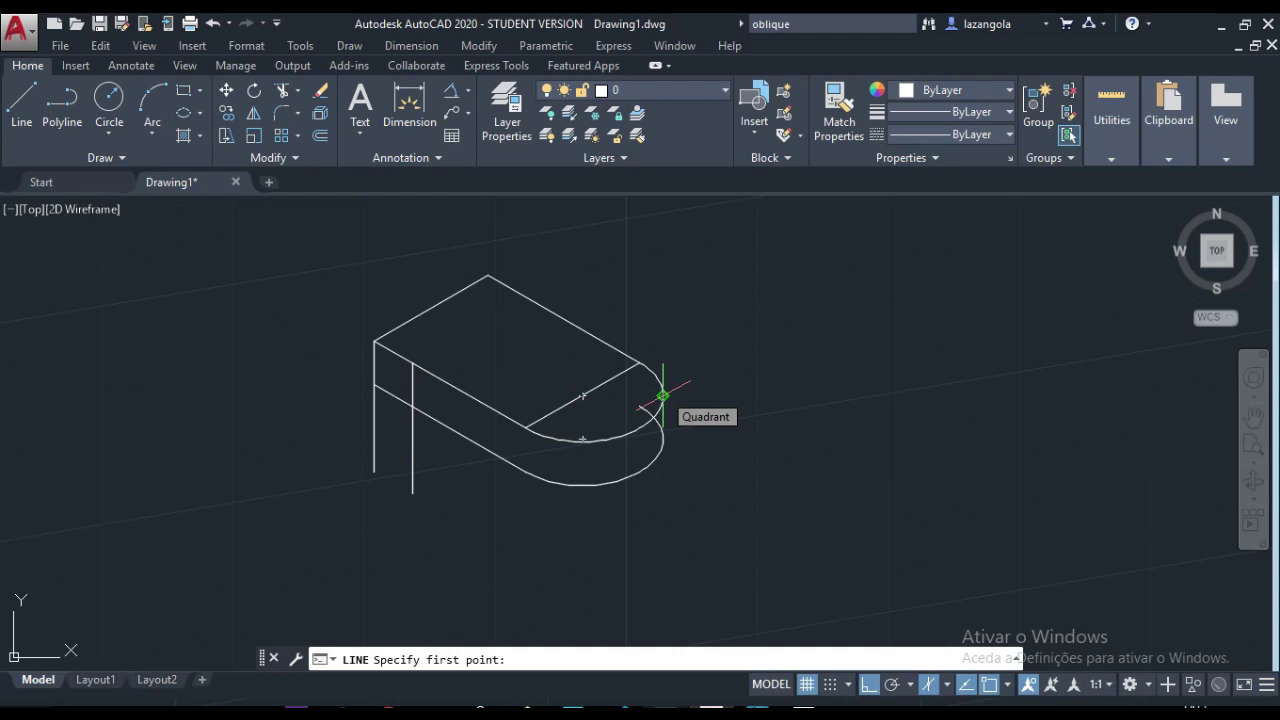
Draw a vertical edge joining the upper and lower arcs at their right quadrant
click(662, 396)
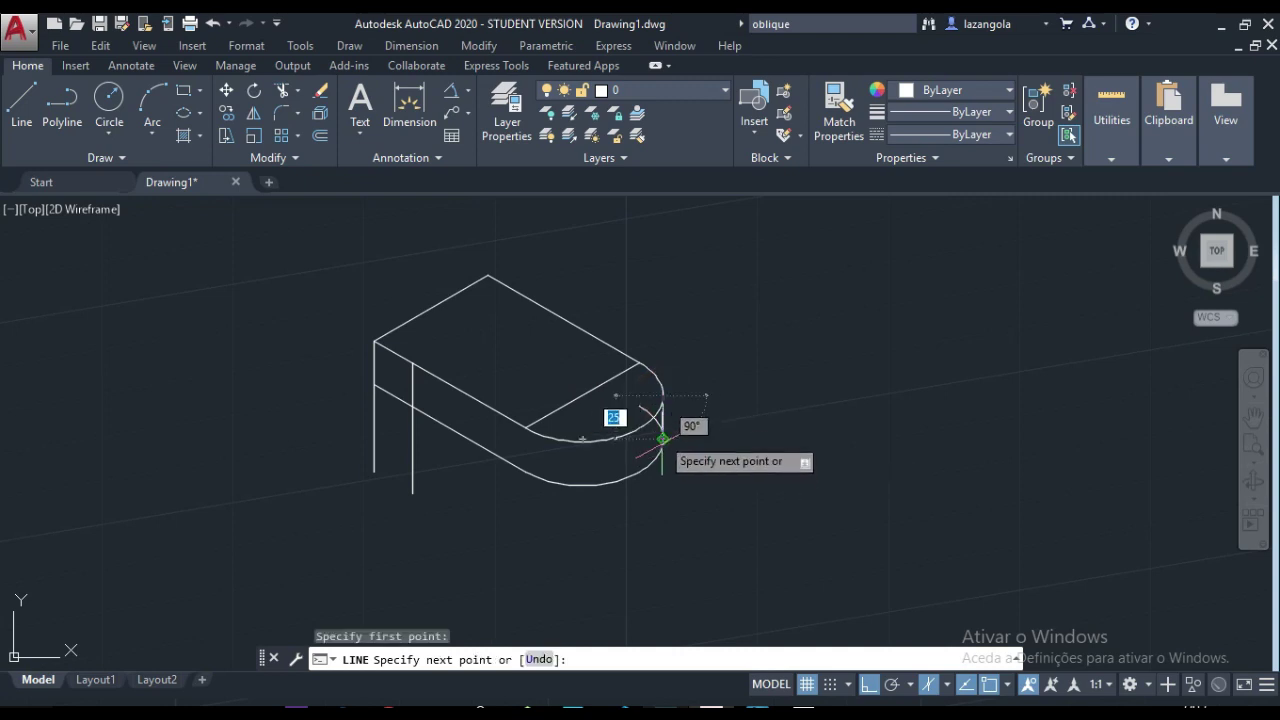
click(661, 436)
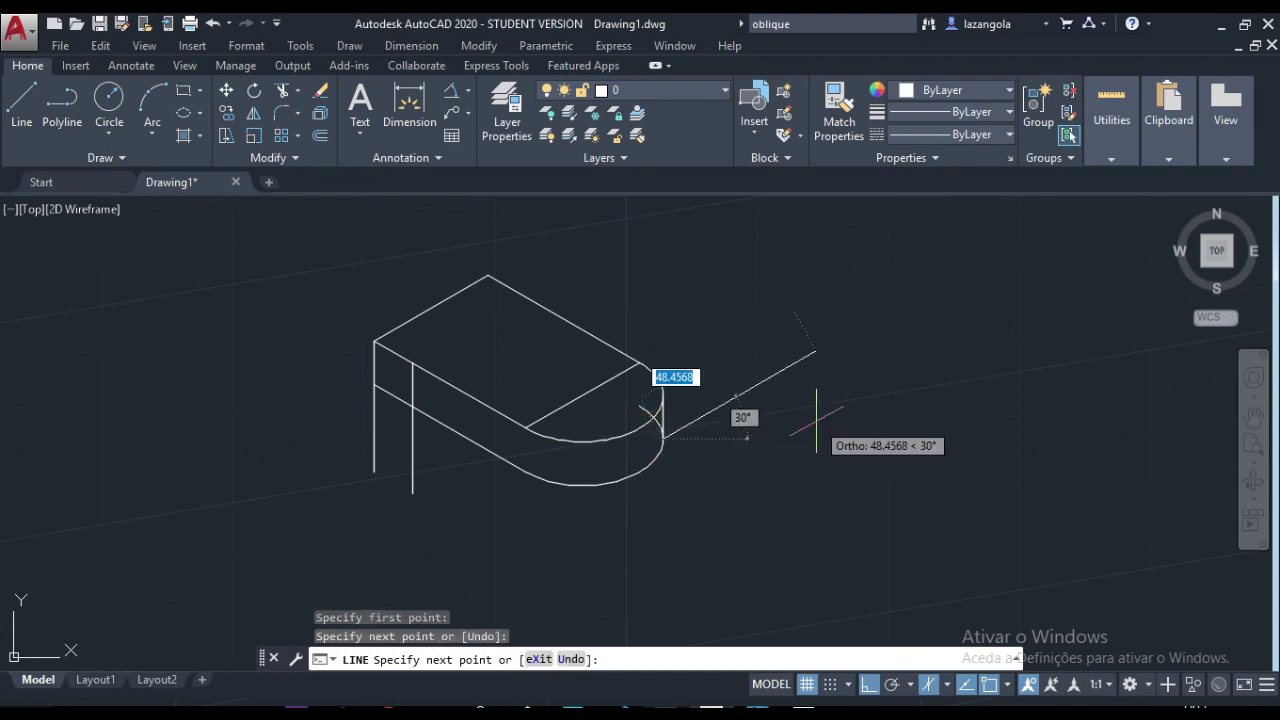
key(Return)
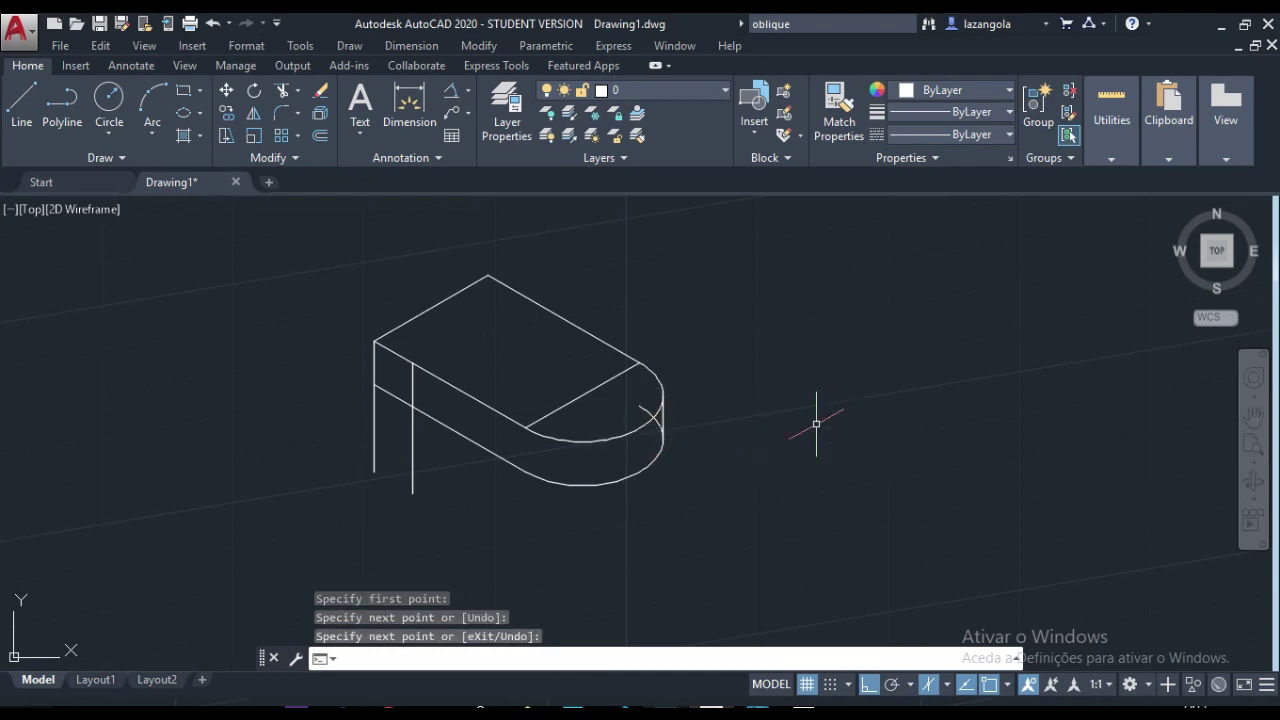
click(283, 93)
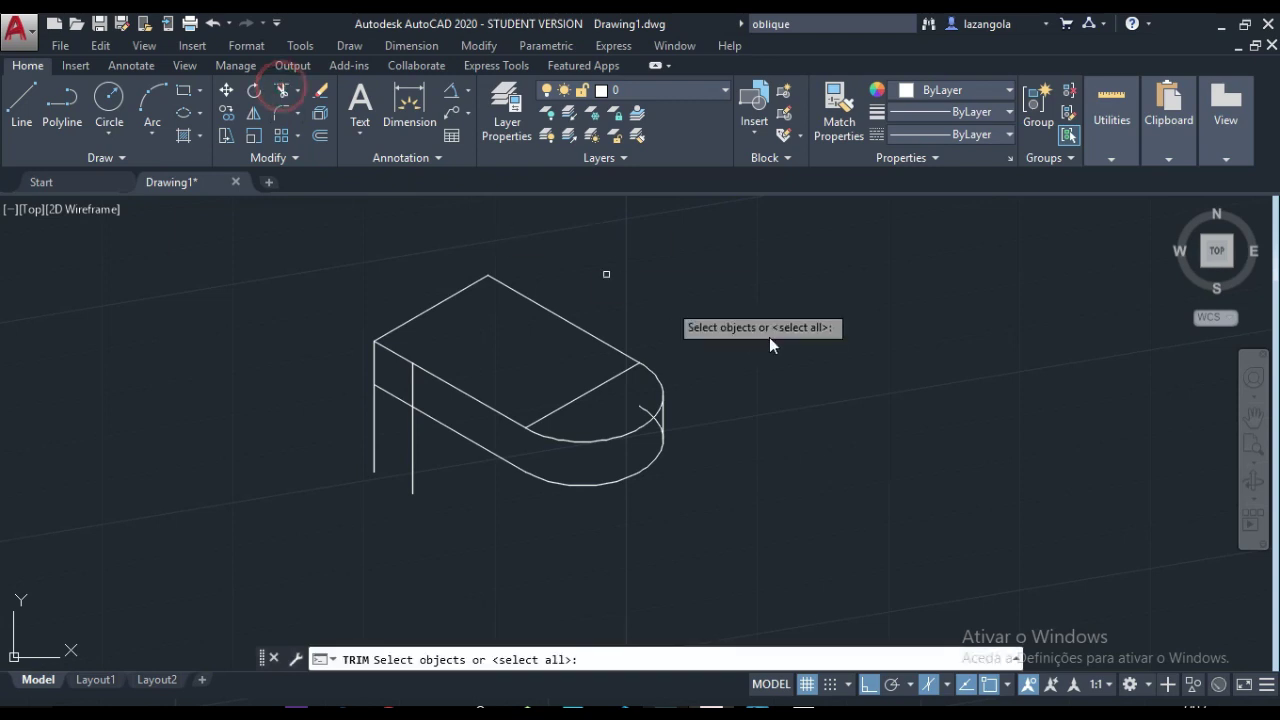
Trim the short stray piece beside the rounded end, using the arc as cutting edge
click(659, 417)
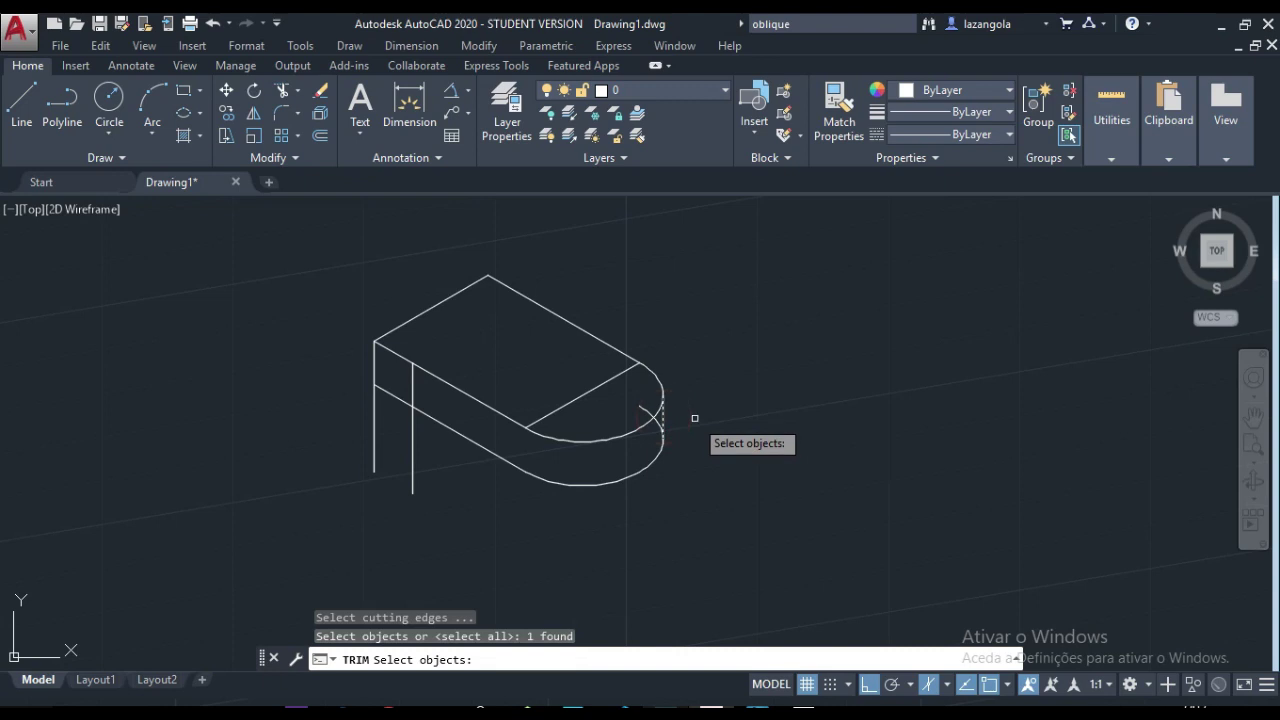
key(Return)
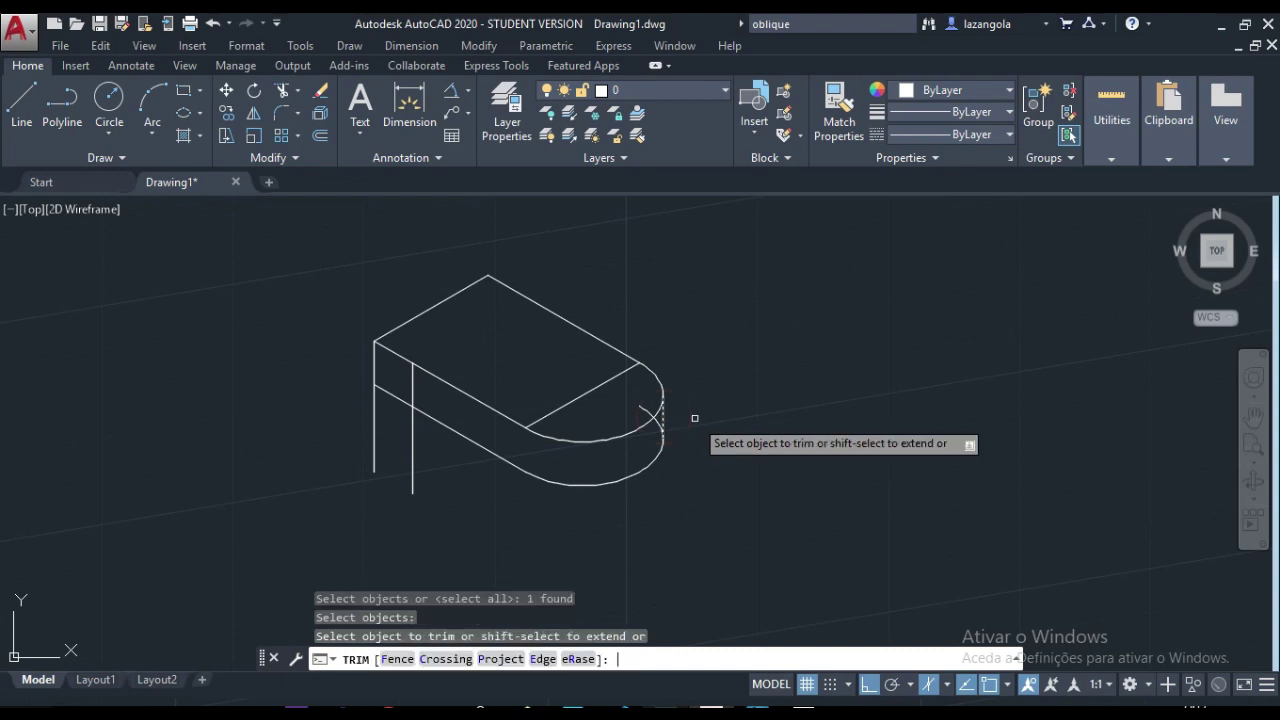
click(643, 409)
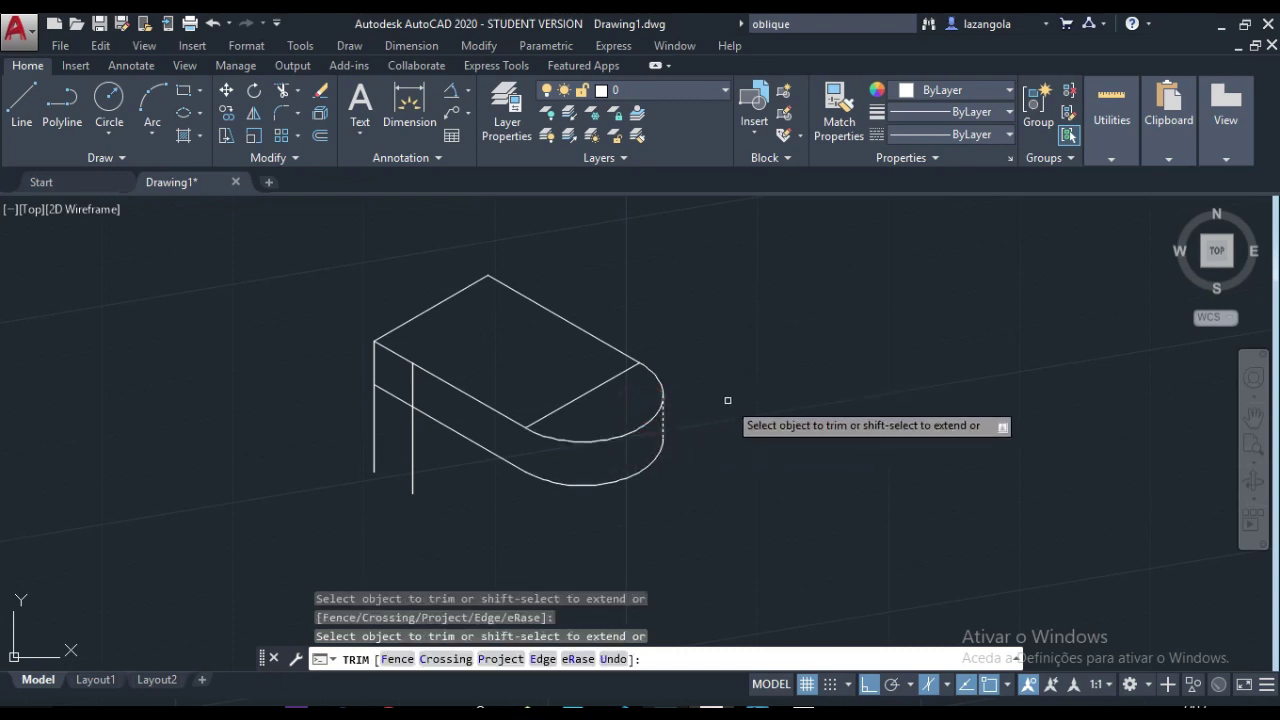
key(Return)
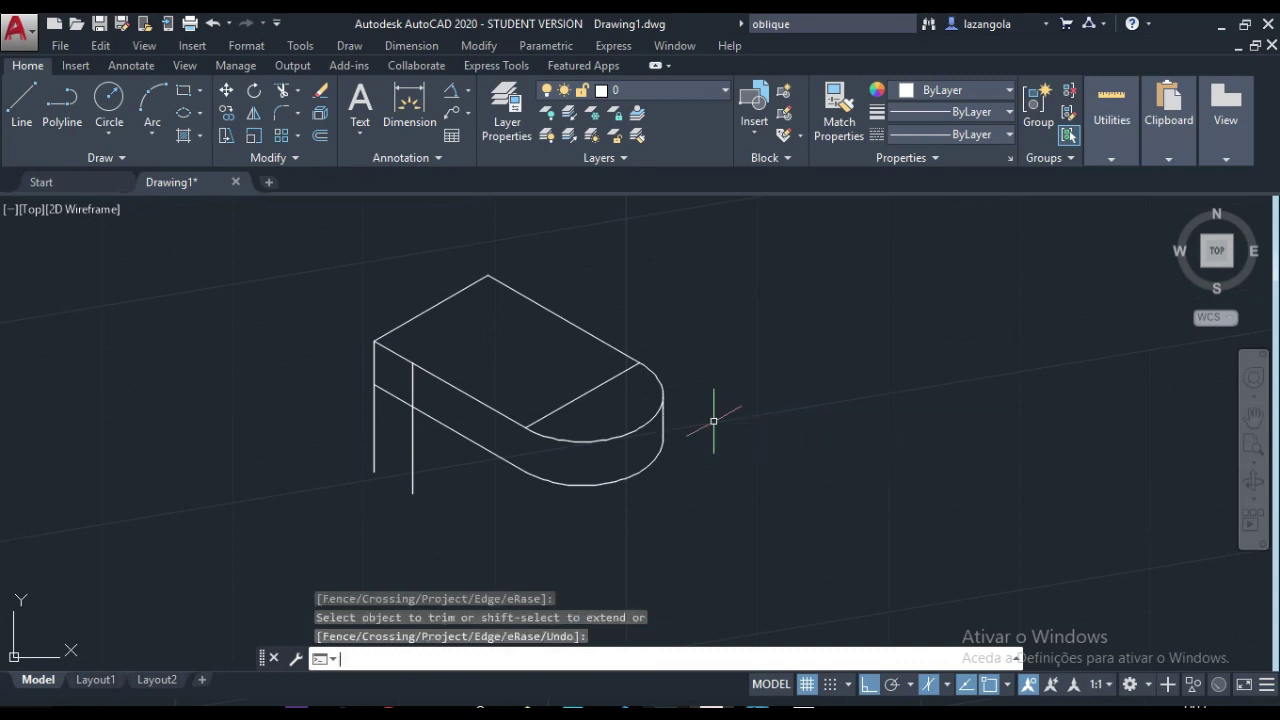
click(285, 90)
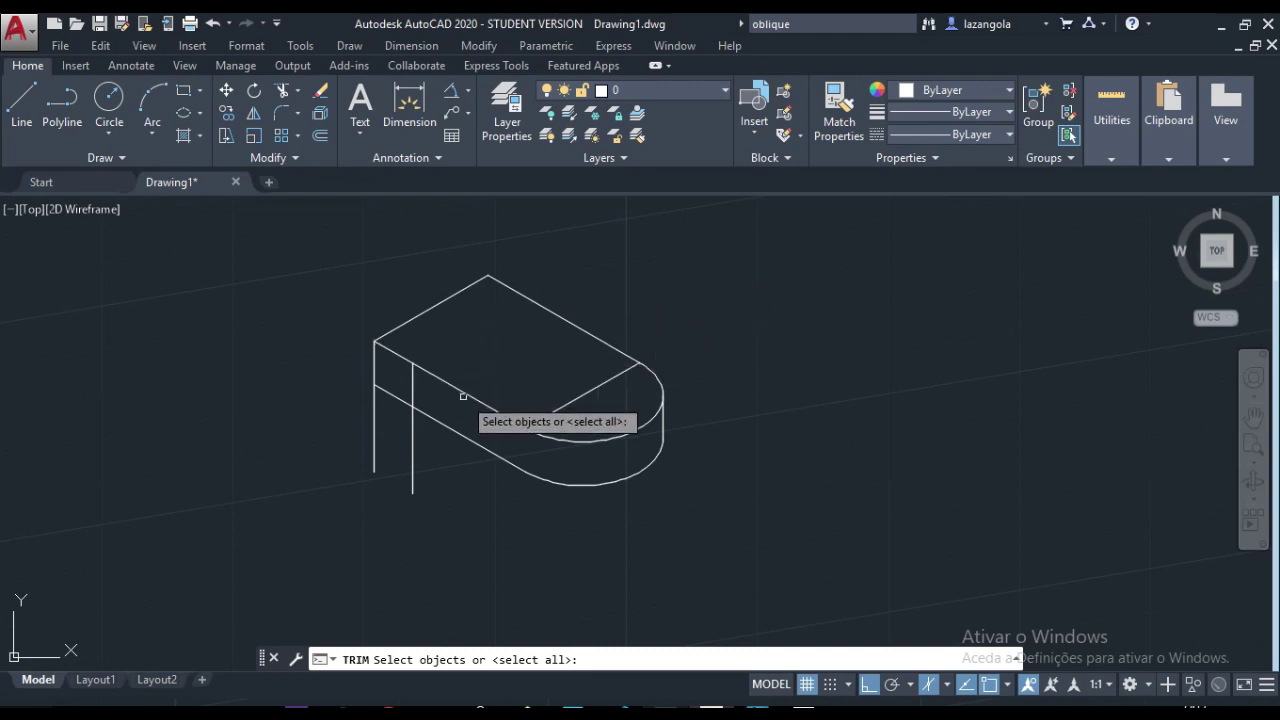
Trim the left-side line pieces into a stepped notch, then select the top-face diagonal
key(Return)
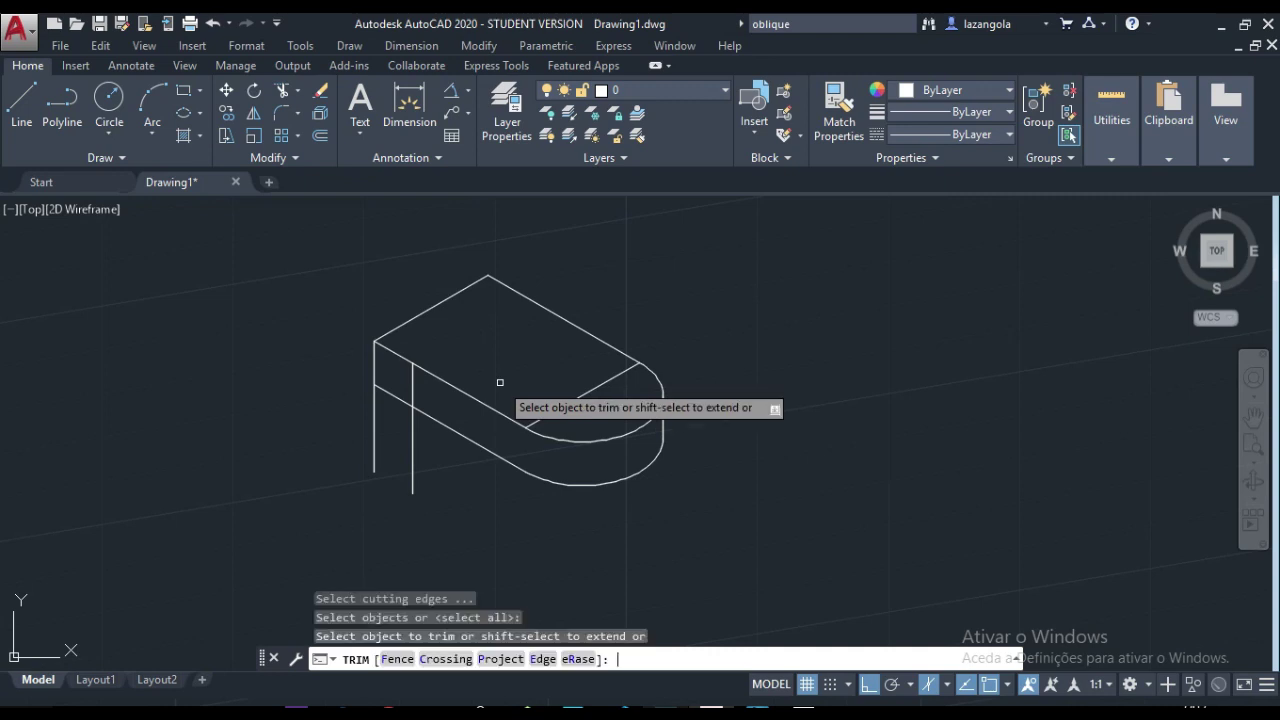
click(413, 374)
click(391, 391)
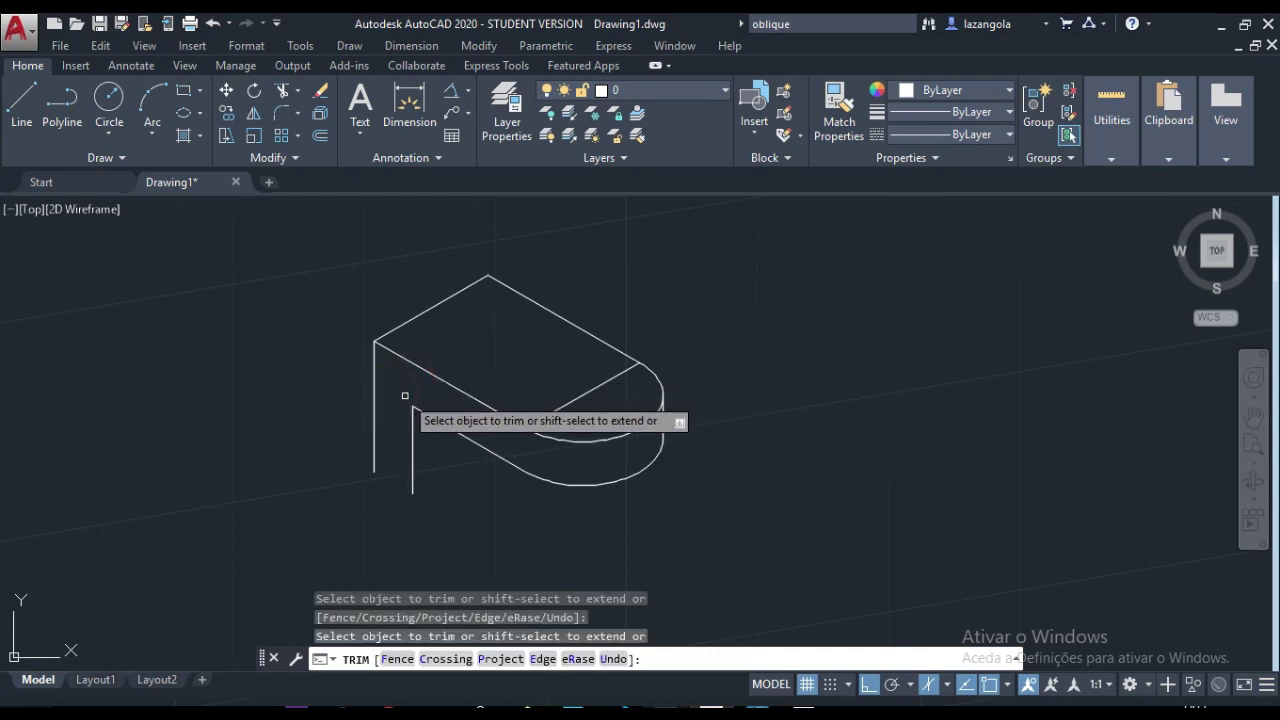
key(Escape)
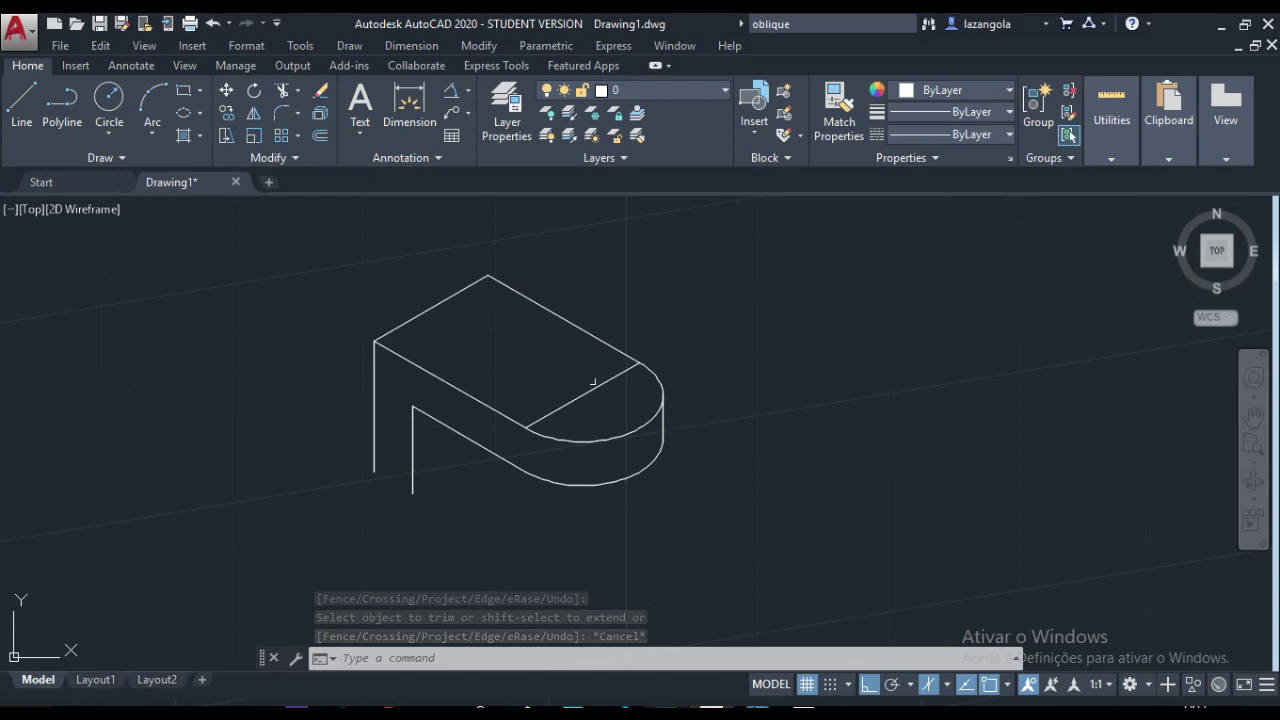
click(588, 391)
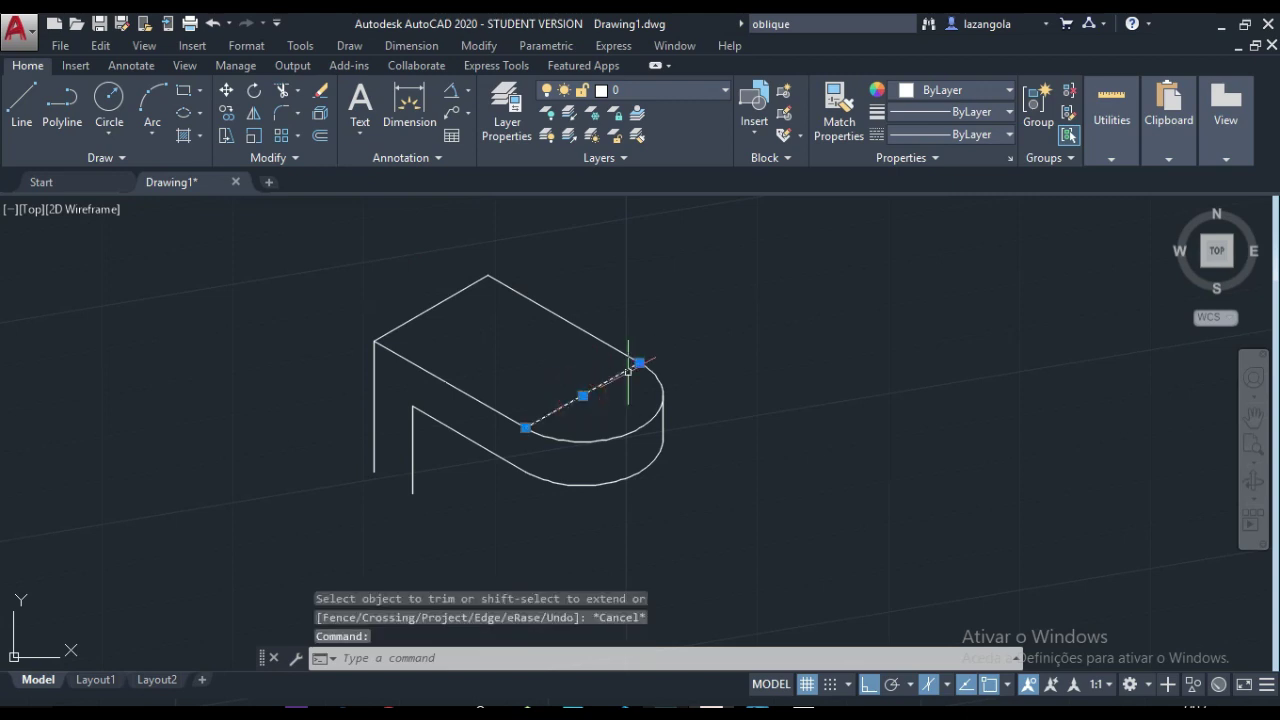
Delete the top-face diagonal and draw a radius 15 top-isoplane isocircle at the rounded end
key(Delete)
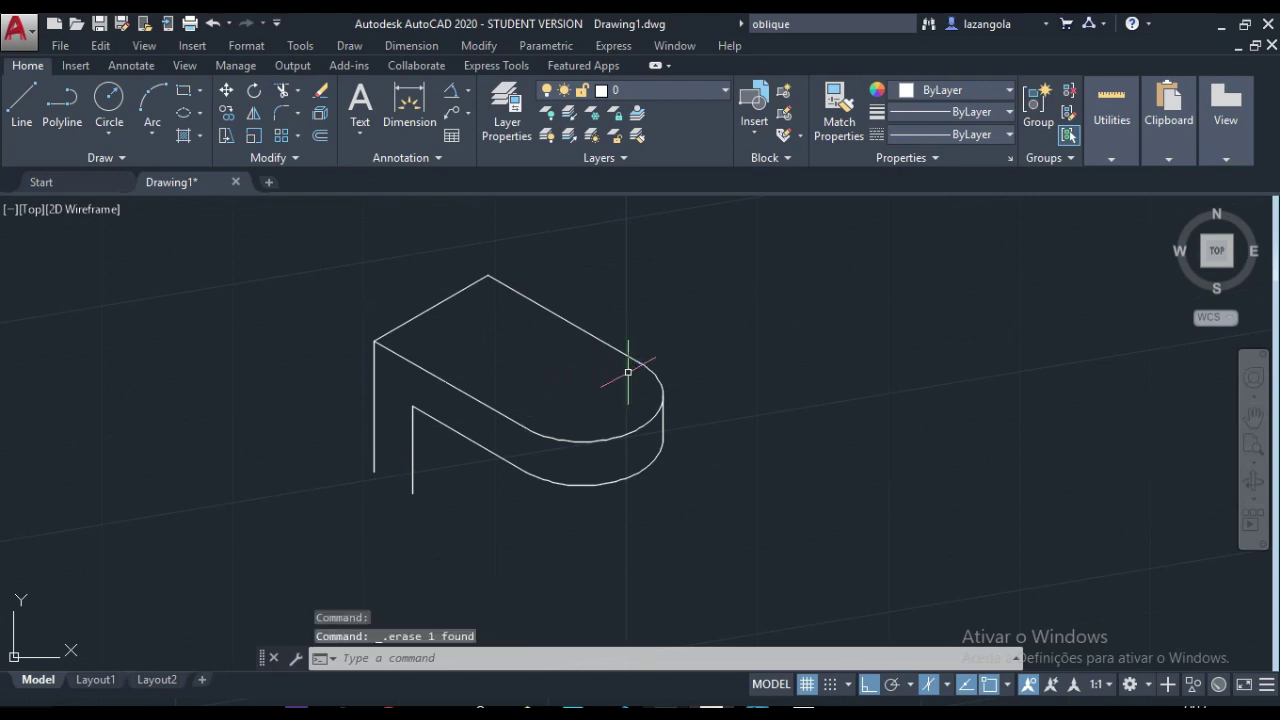
click(183, 115)
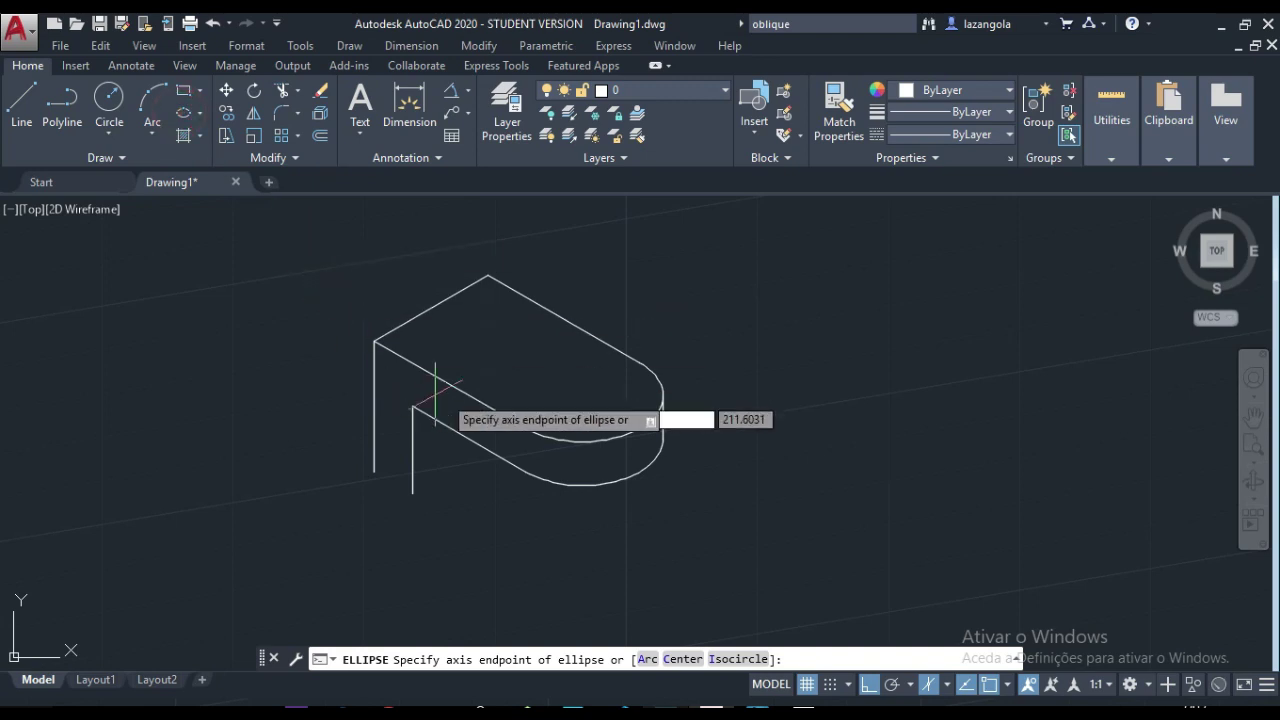
click(735, 659)
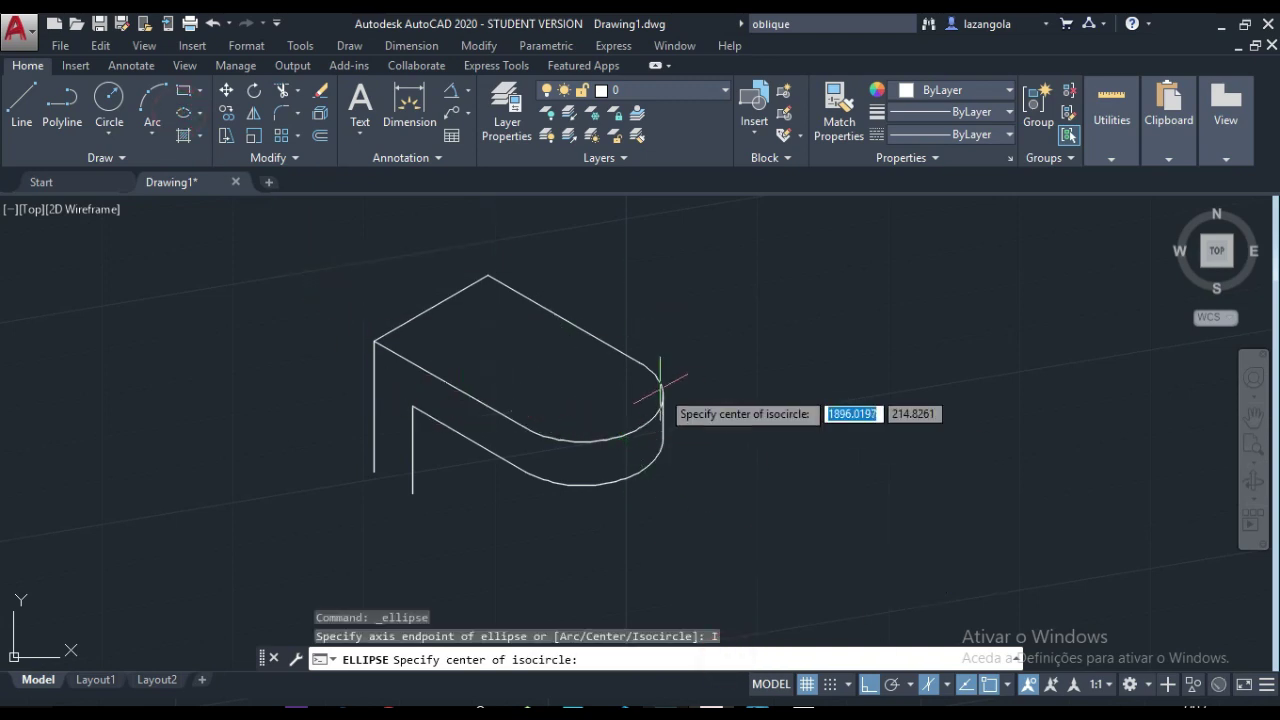
click(582, 396)
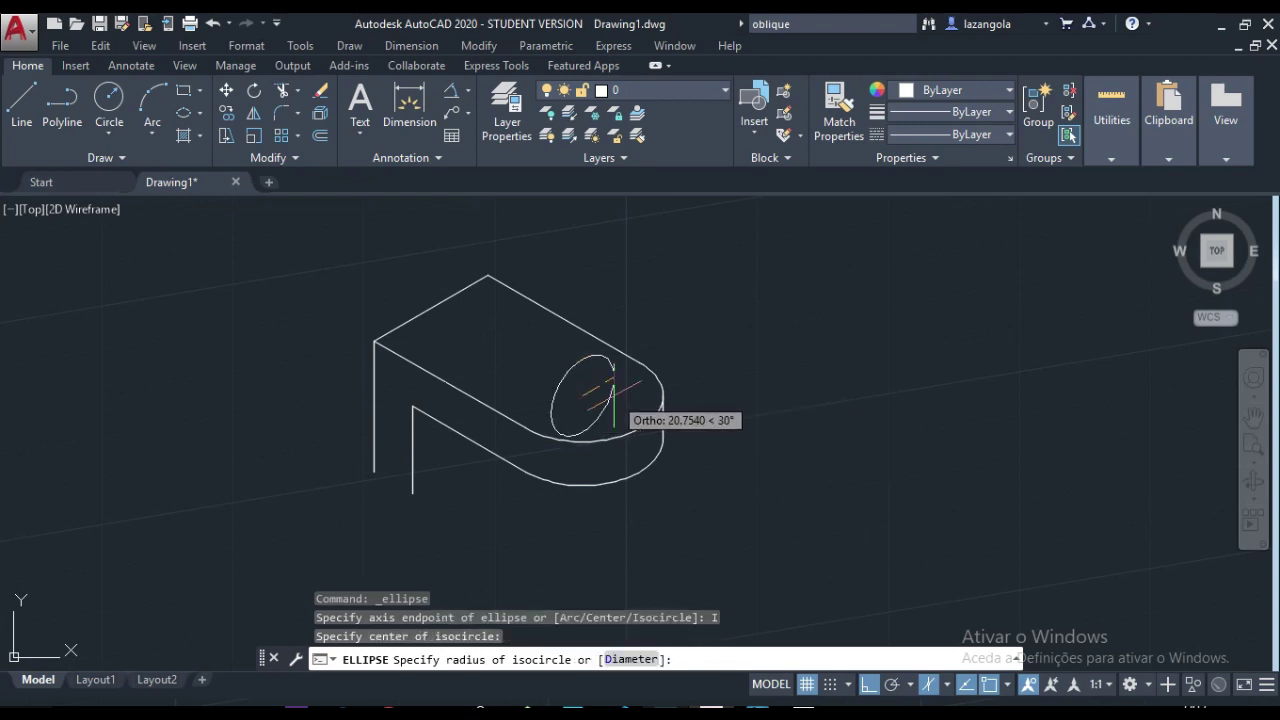
key(F5)
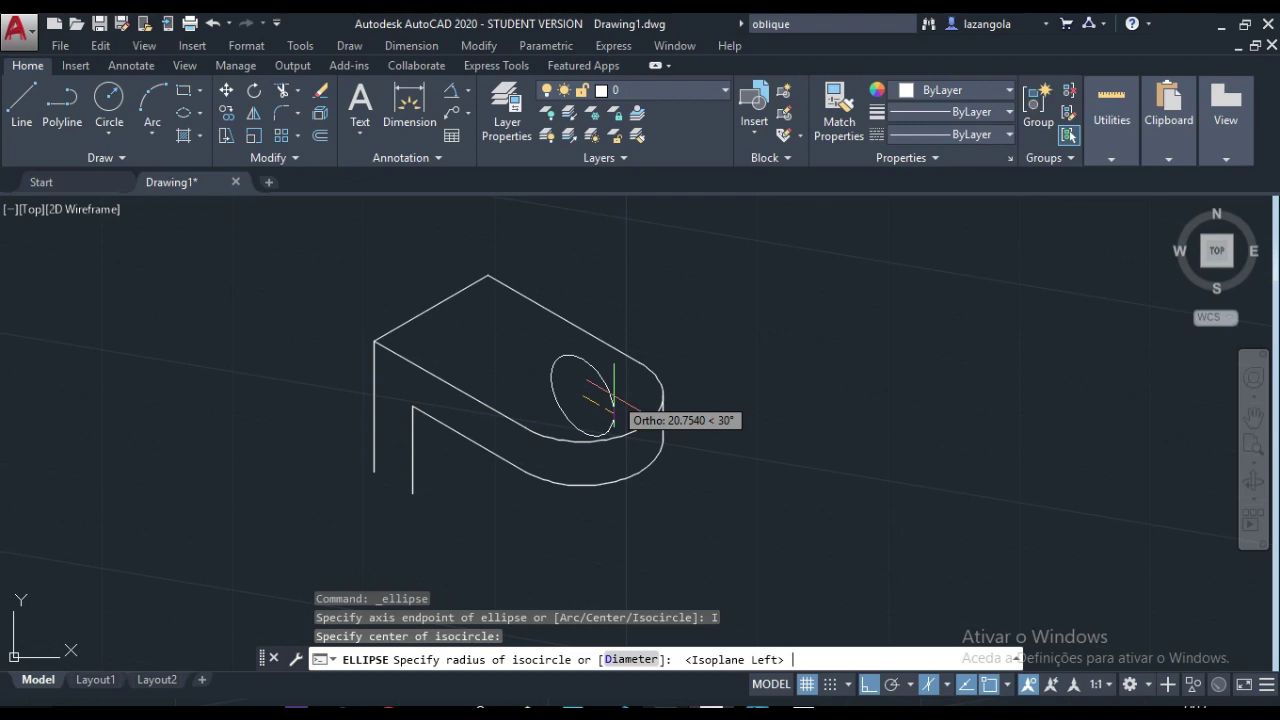
key(F5)
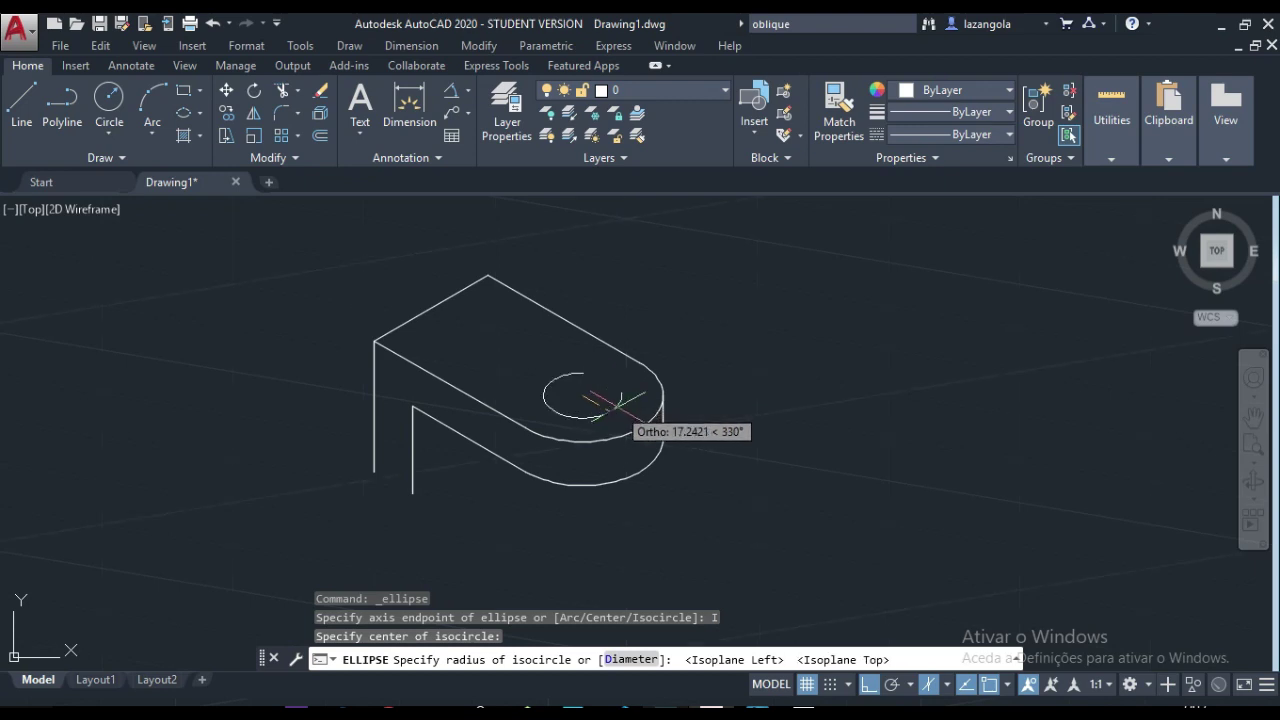
text(15)
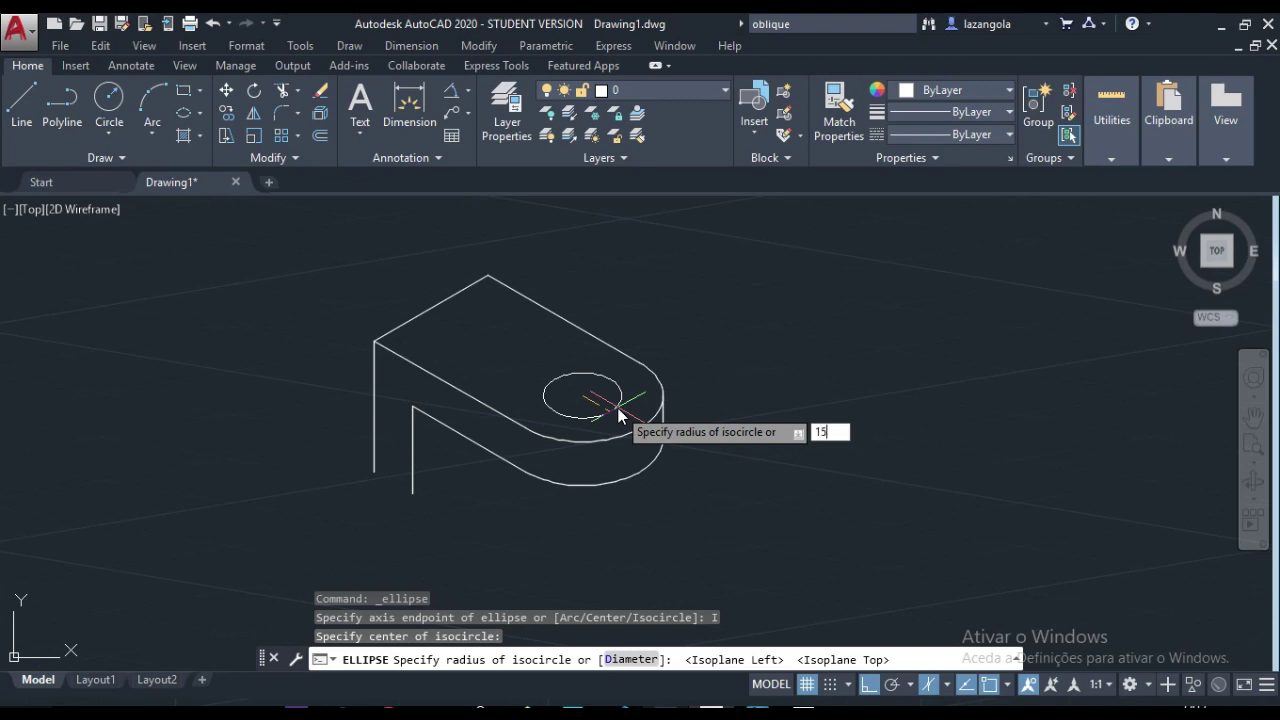
key(Return)
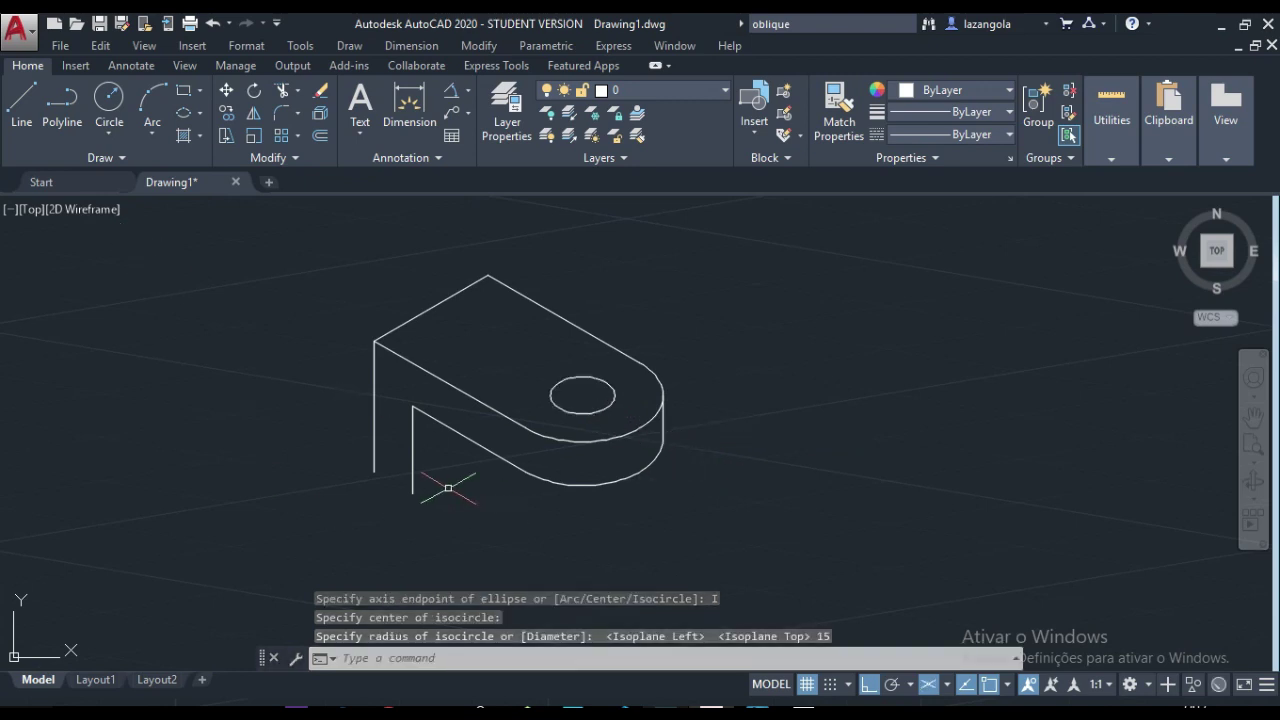
Draw the rib's diagonal edges from the inner vertical edge toward the rounded end
click(22, 100)
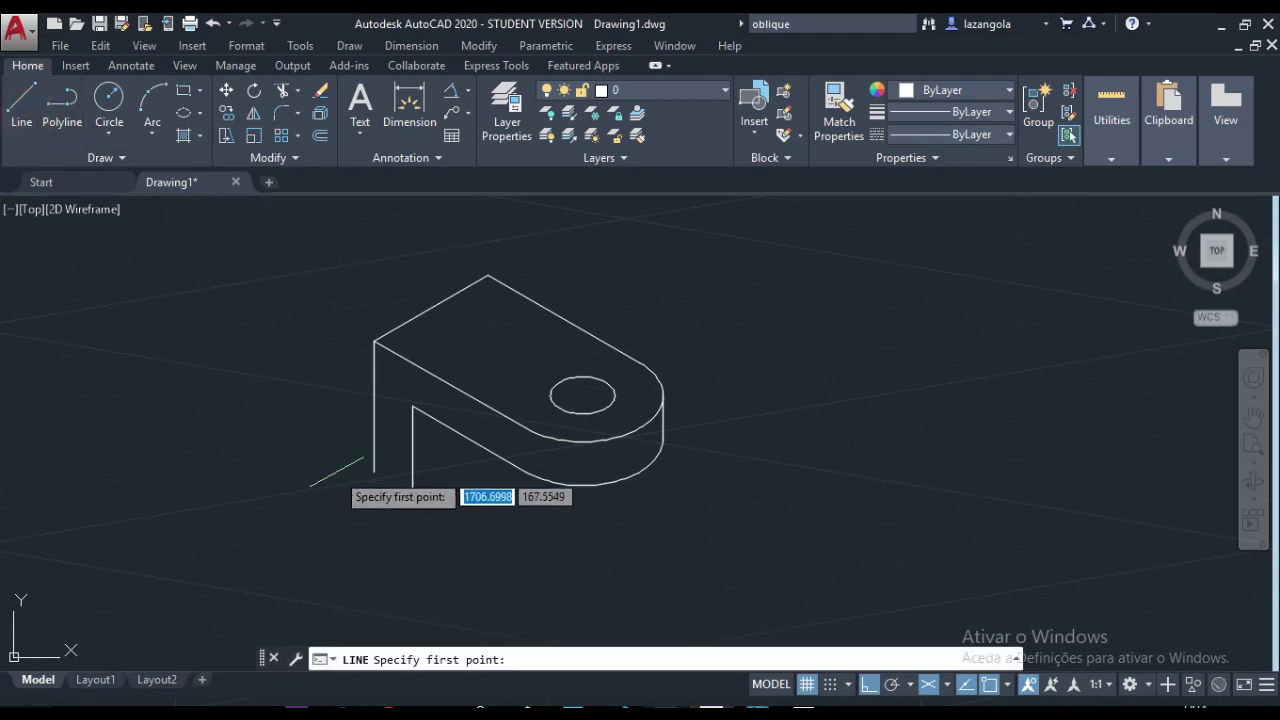
click(374, 471)
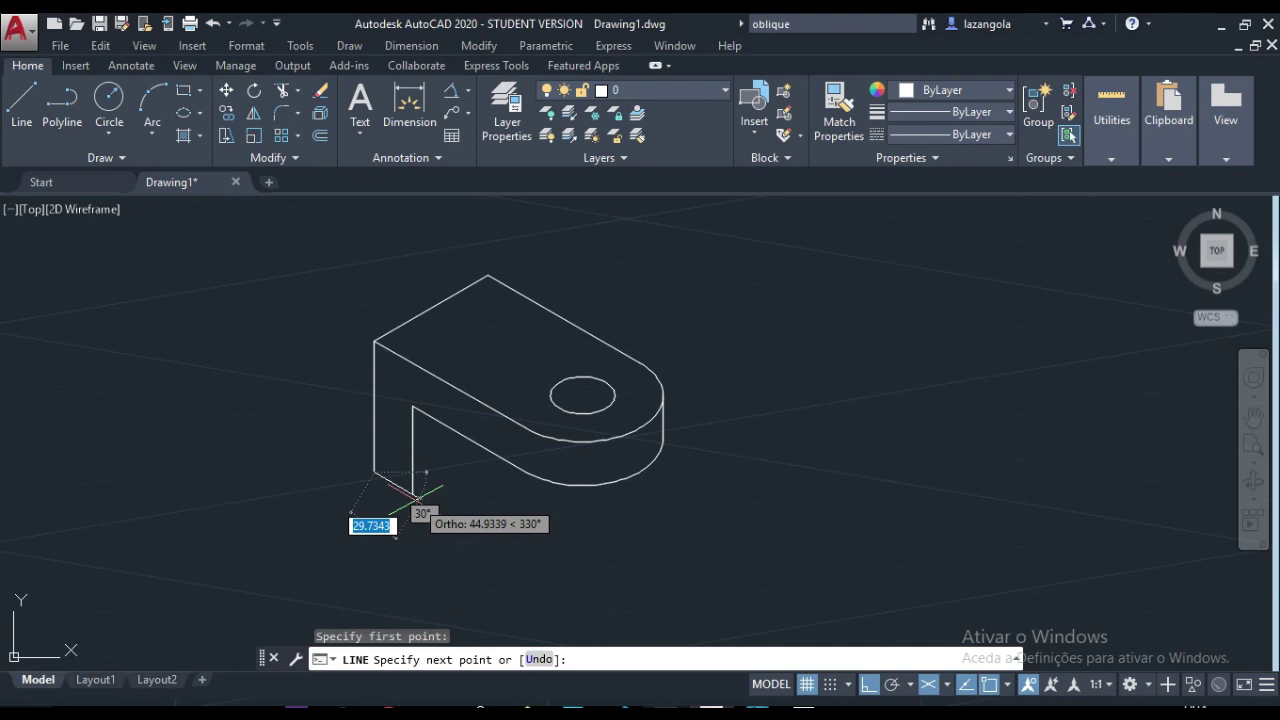
click(413, 490)
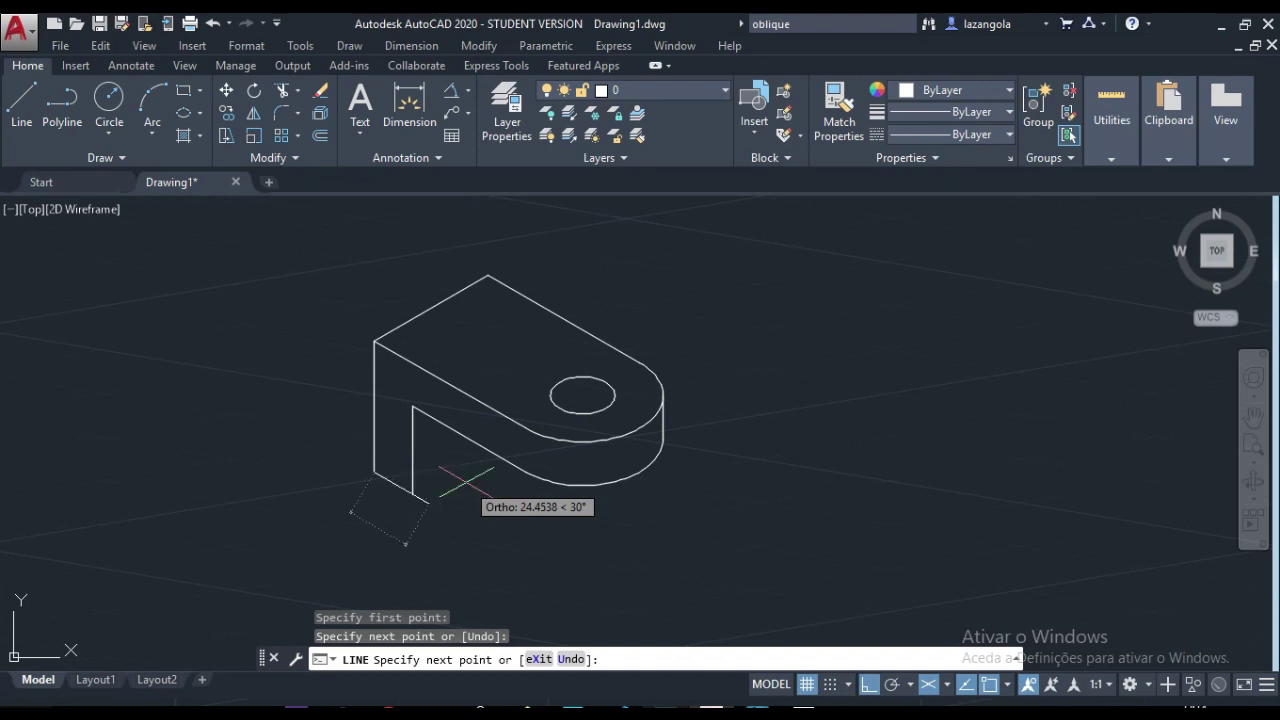
key(ctrl+z)
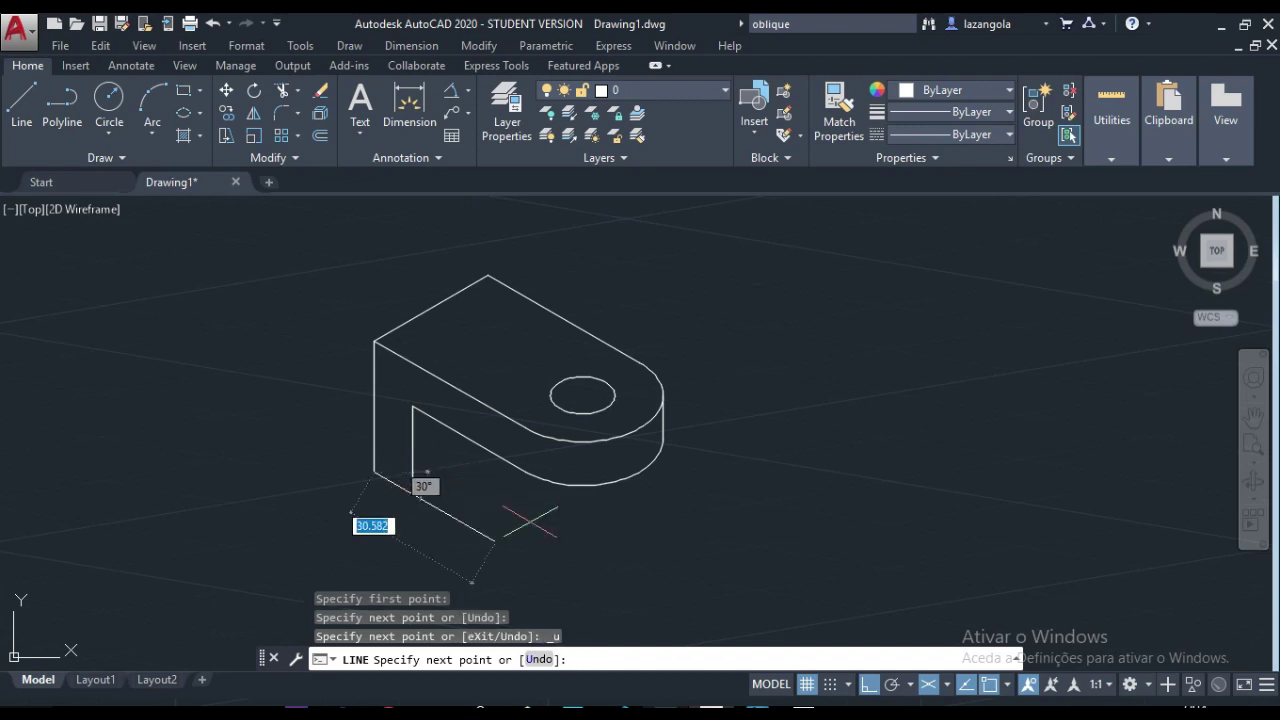
scroll(387, 471, up, 2)
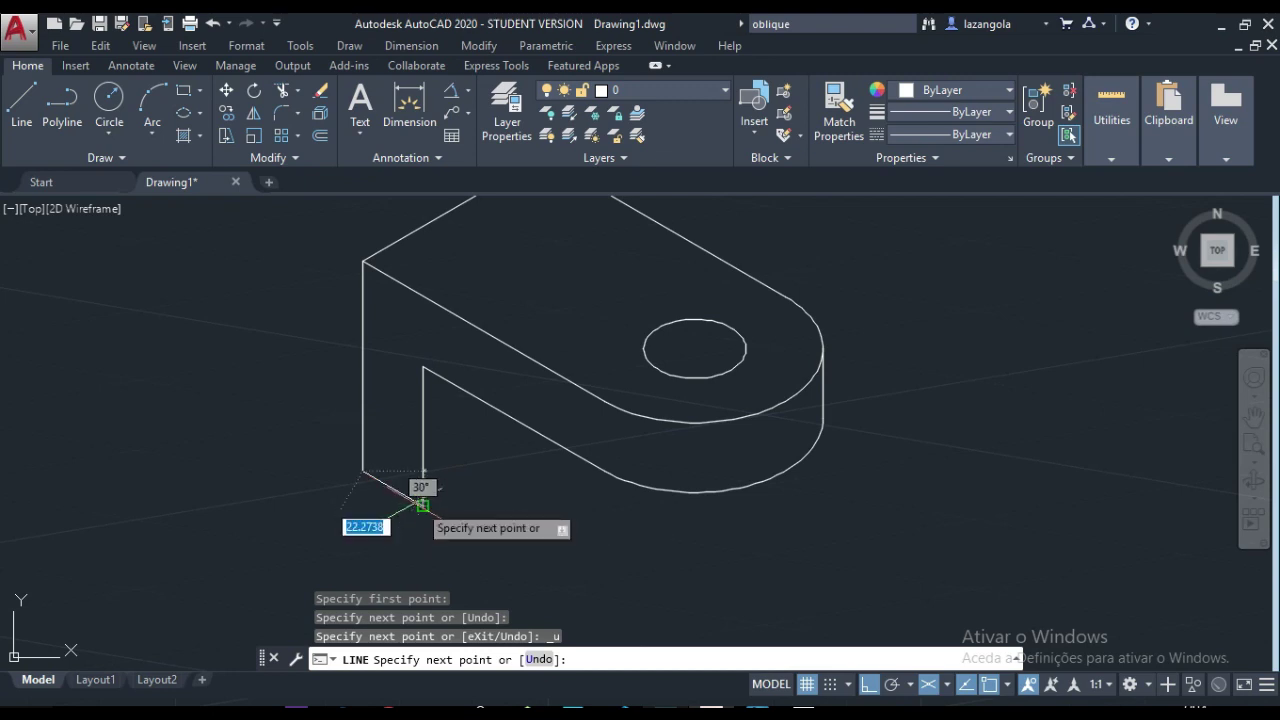
click(420, 503)
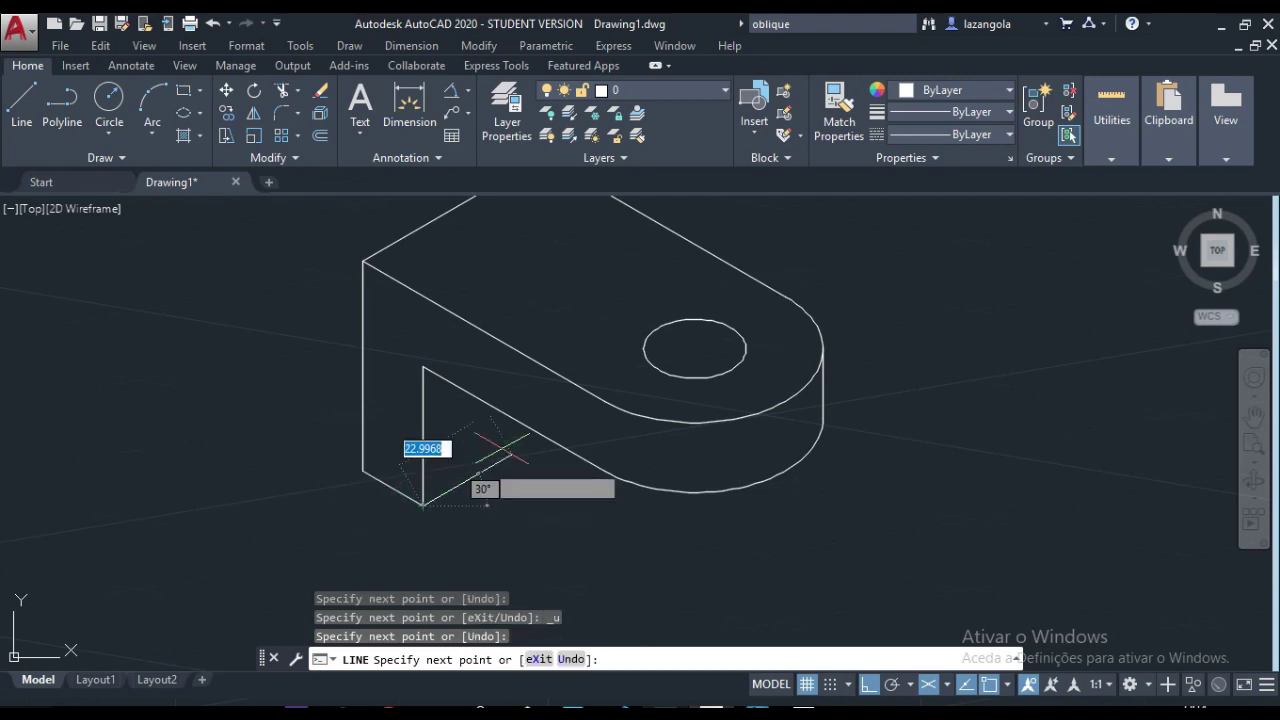
click(561, 424)
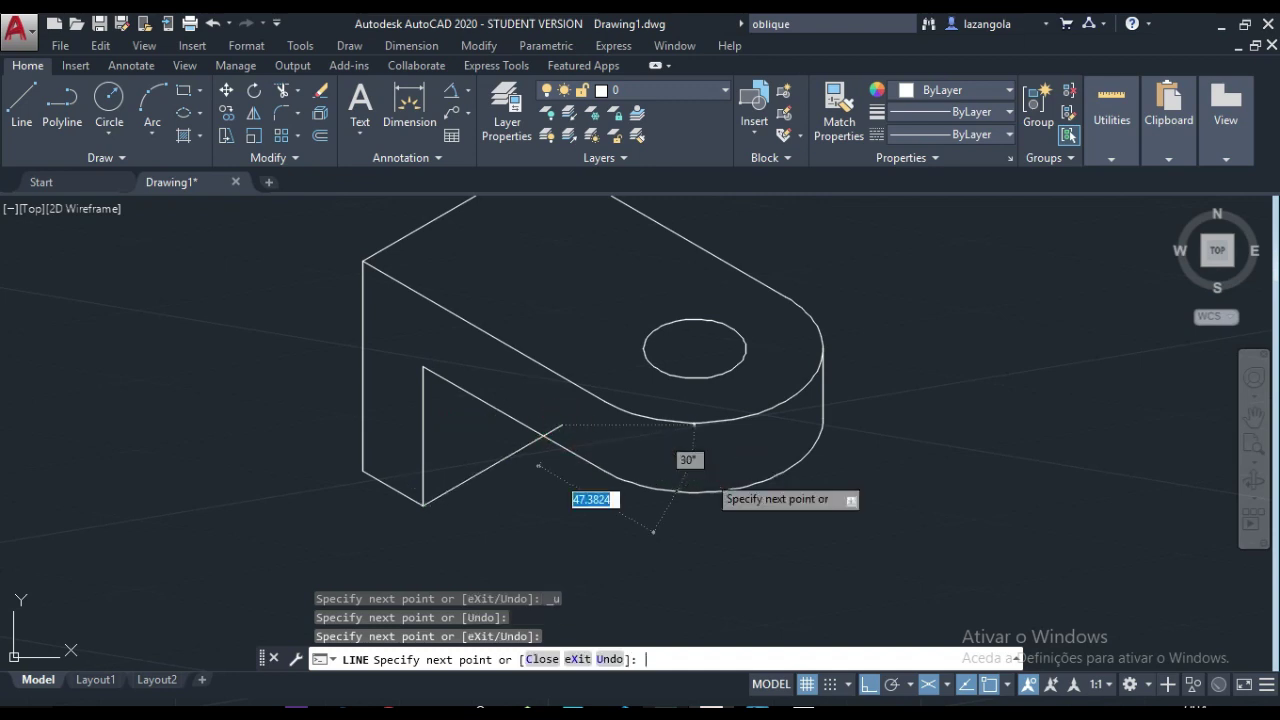
key(Return)
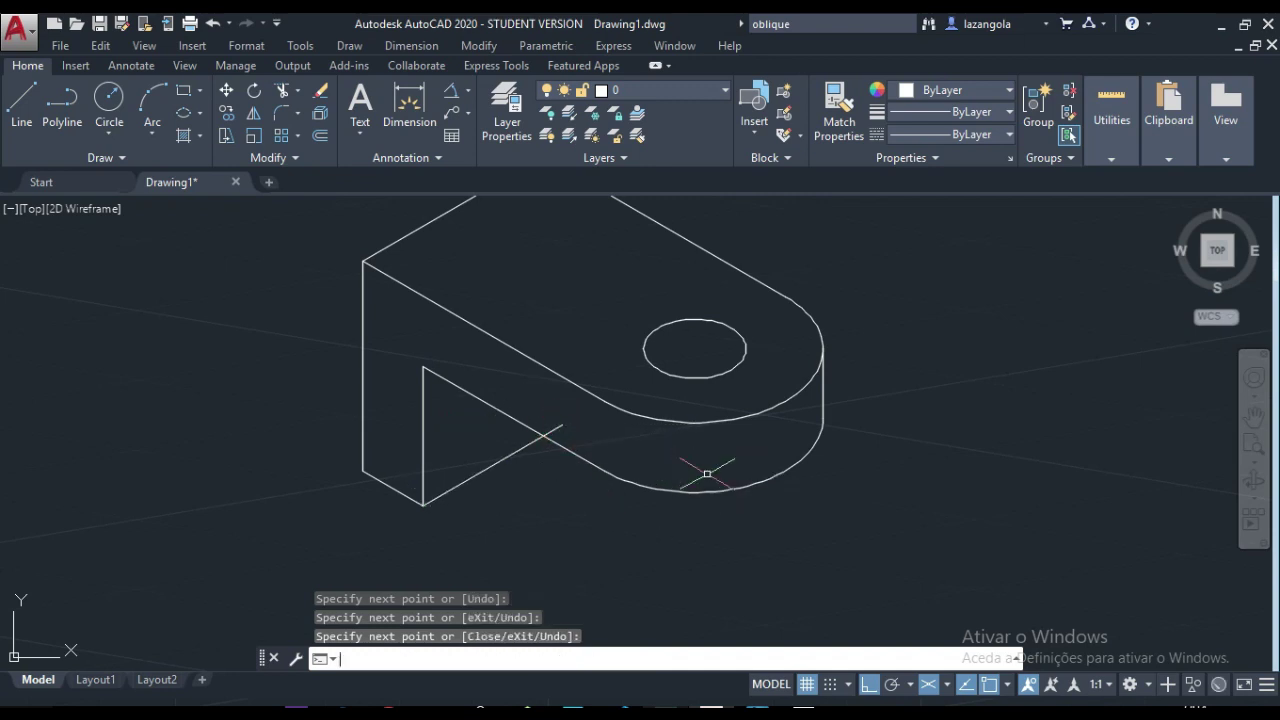
click(283, 91)
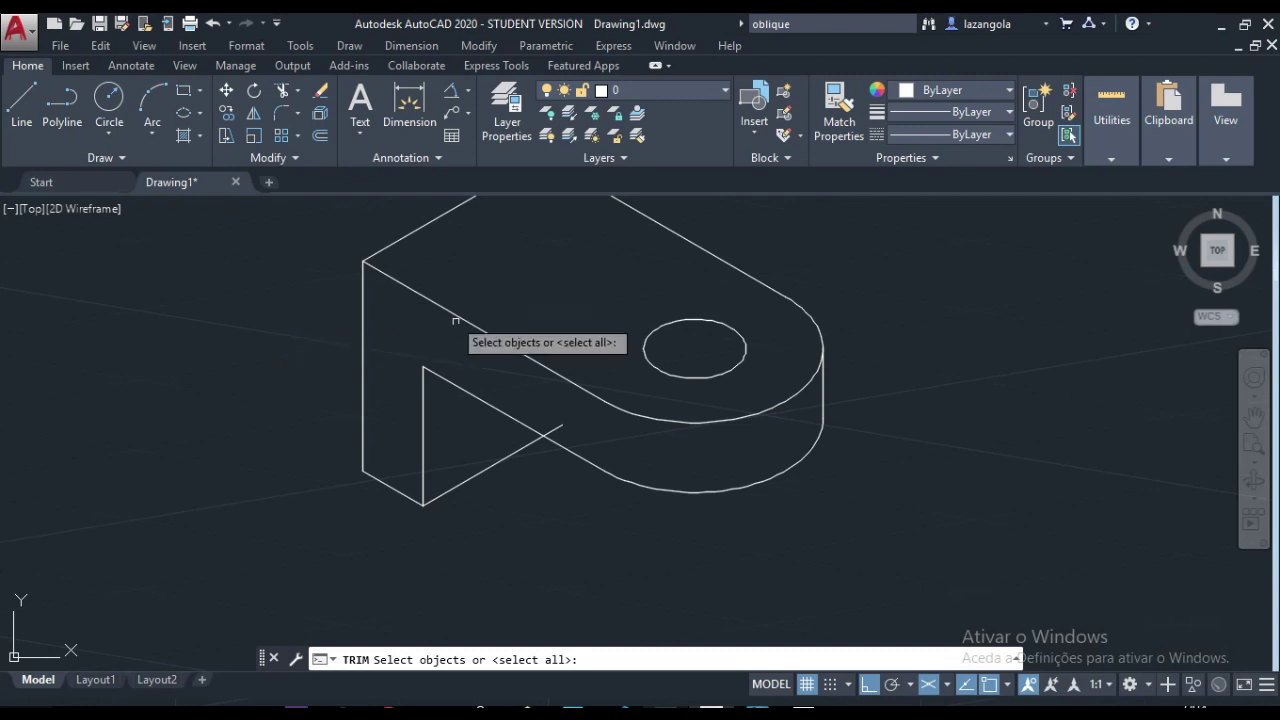
Trim the rib line's overshoot using the slanted edge as the cutting boundary
click(507, 414)
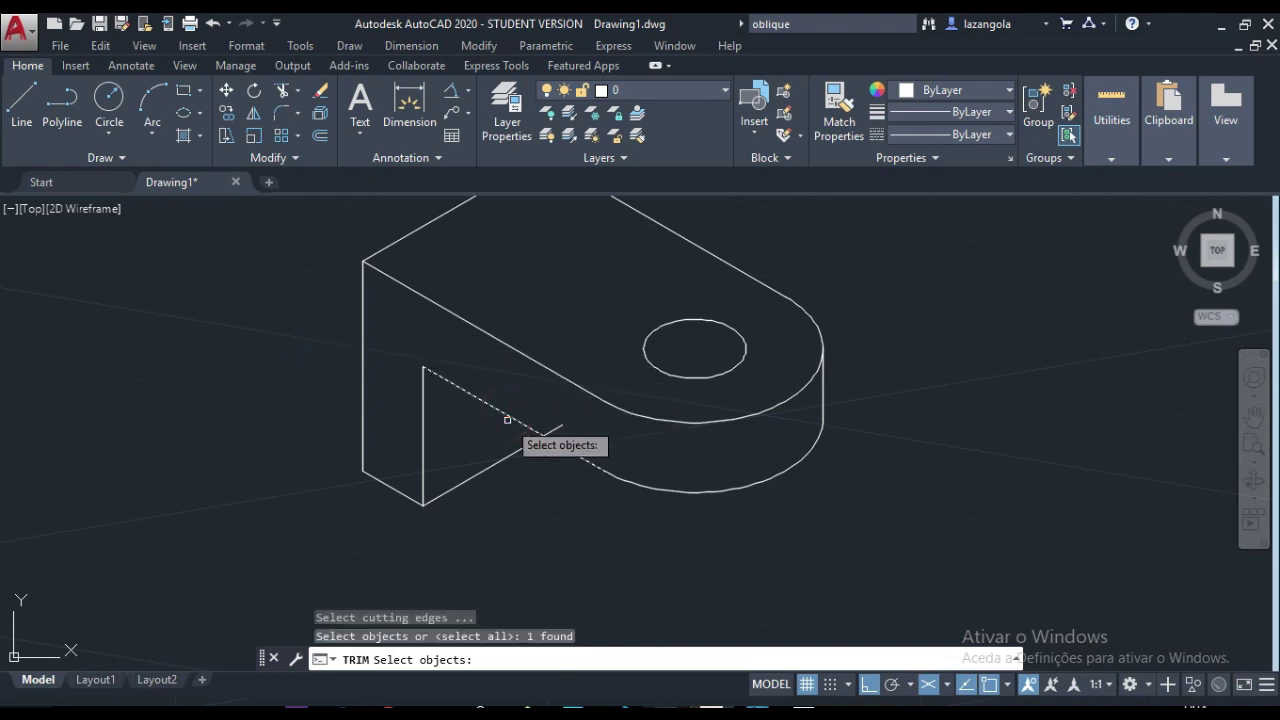
key(Return)
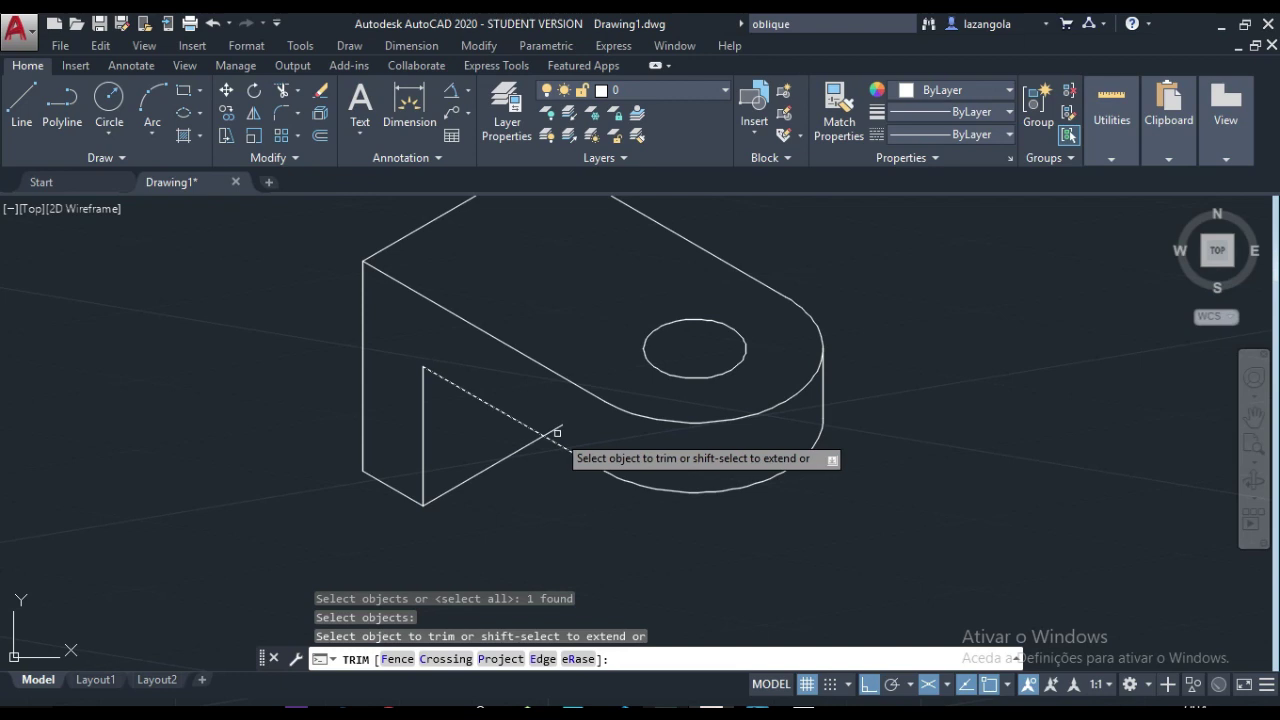
click(549, 430)
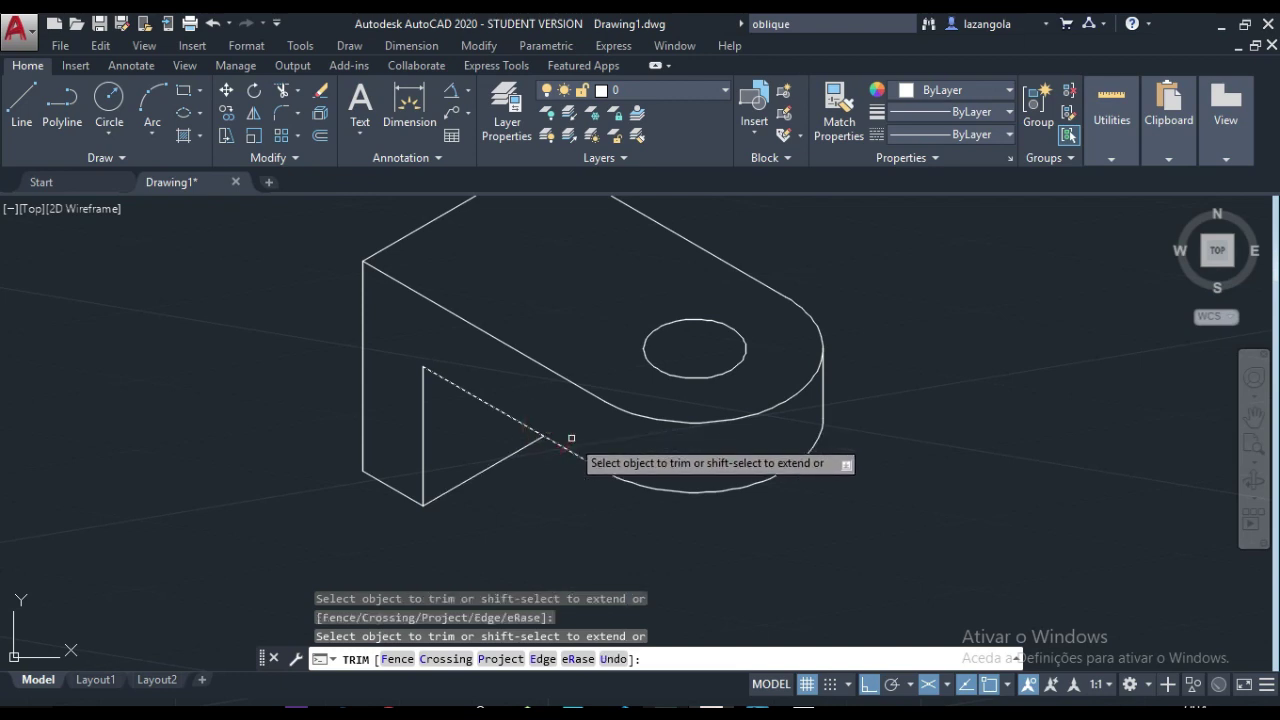
key(Escape)
scroll(835, 433, down, 2)
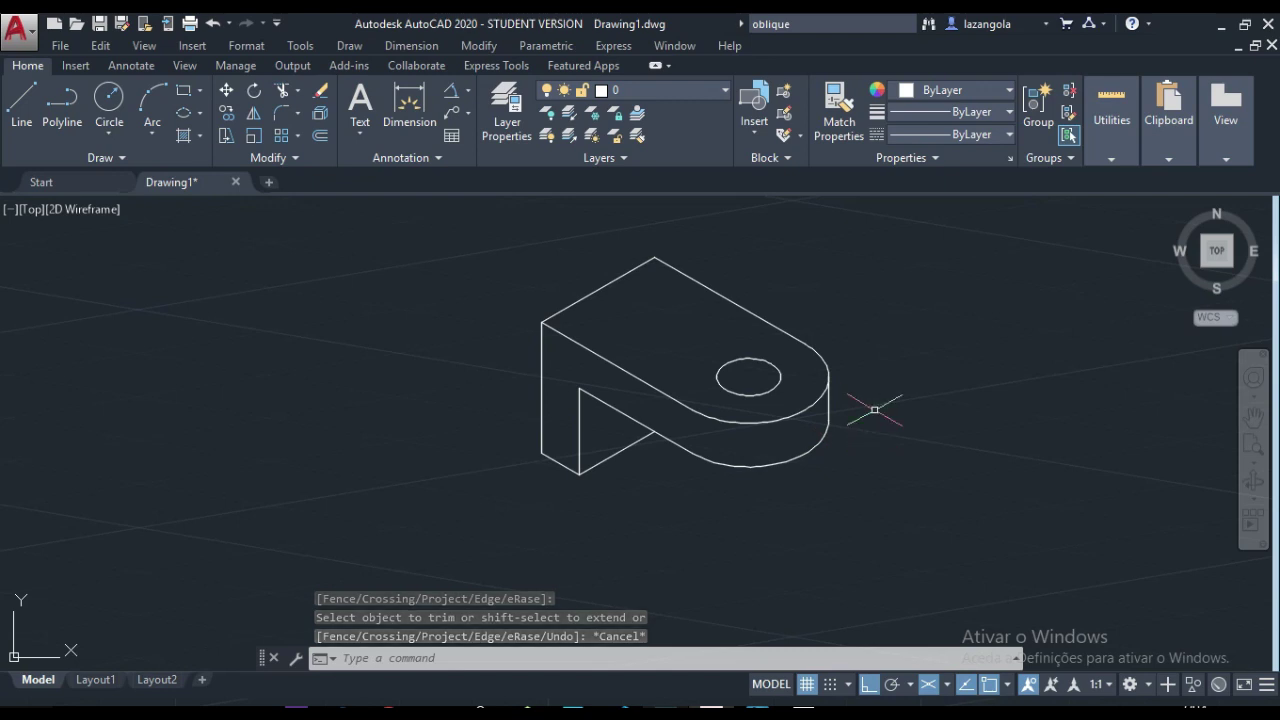
scroll(871, 409, up, 2)
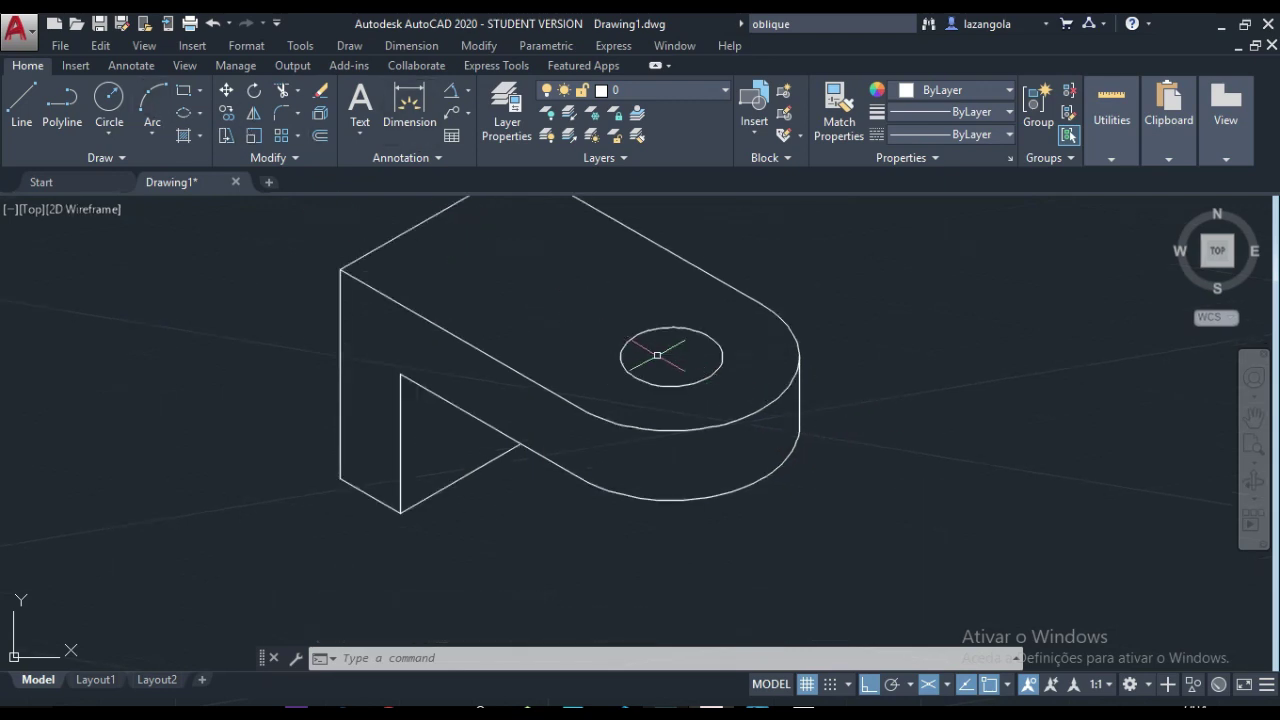
Copy the radius 15 hole isocircle straight down in the right isoplane from its centre
click(624, 345)
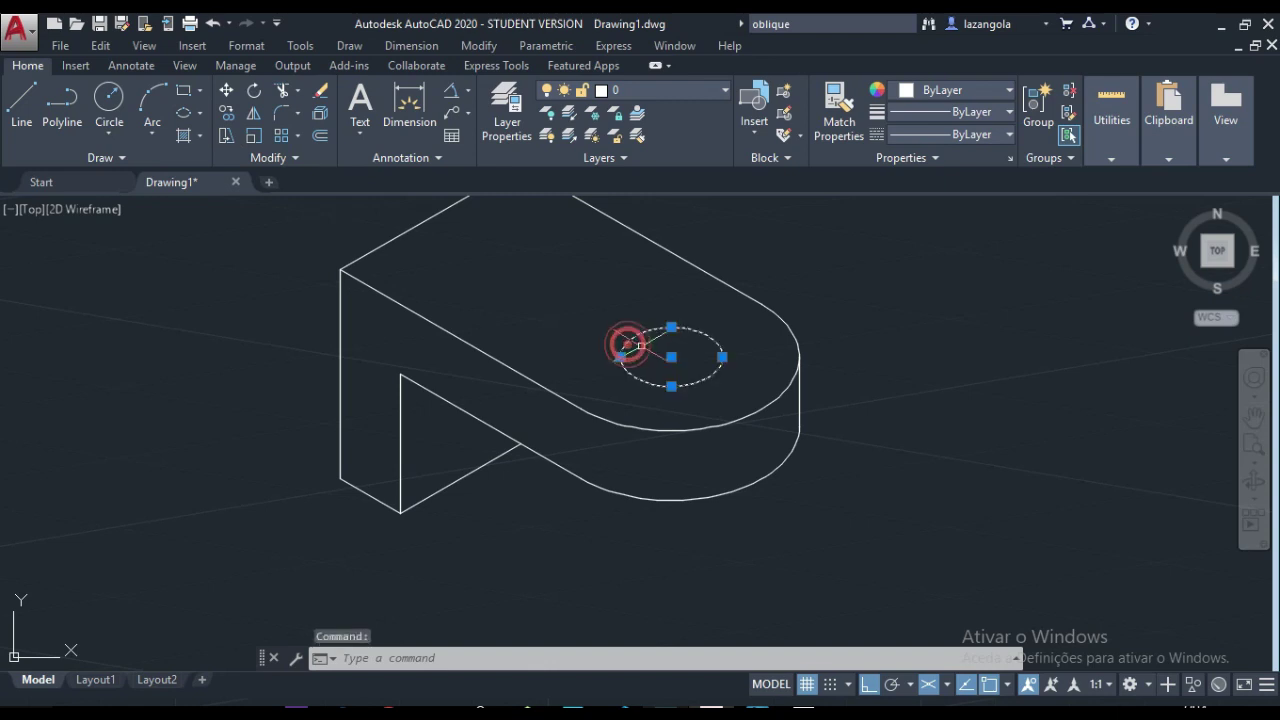
click(585, 298)
click(508, 270)
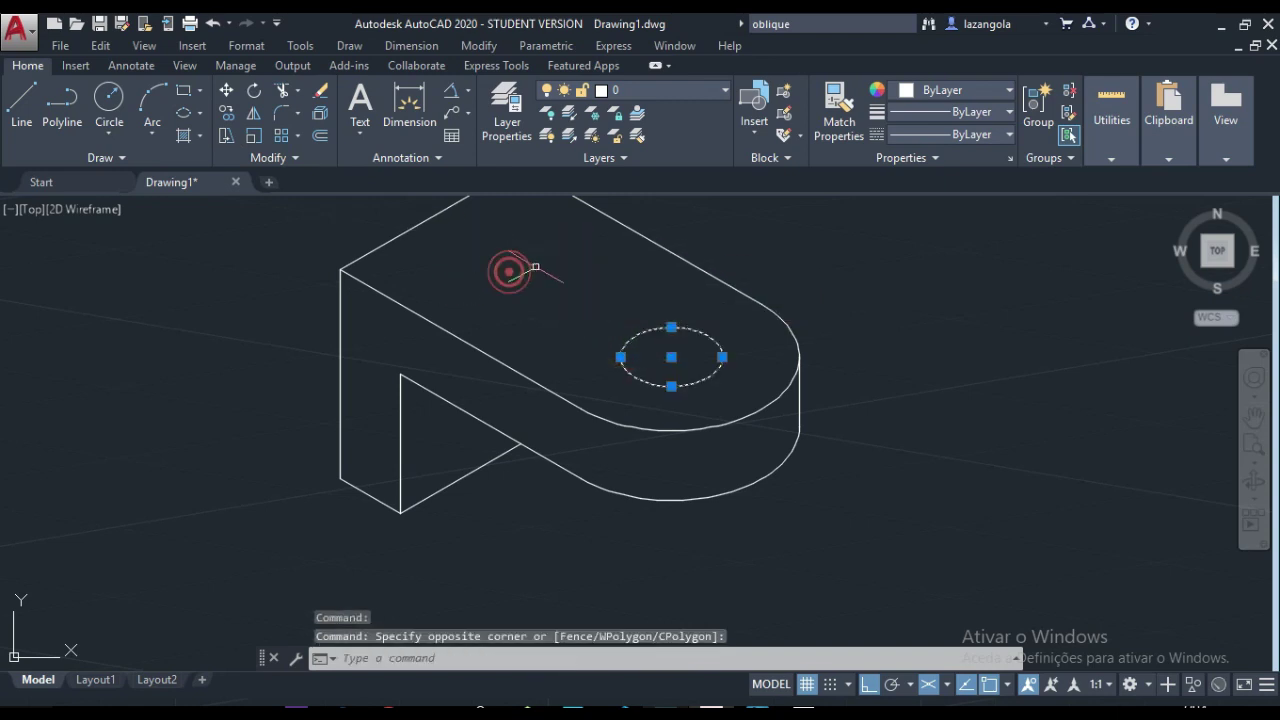
click(230, 113)
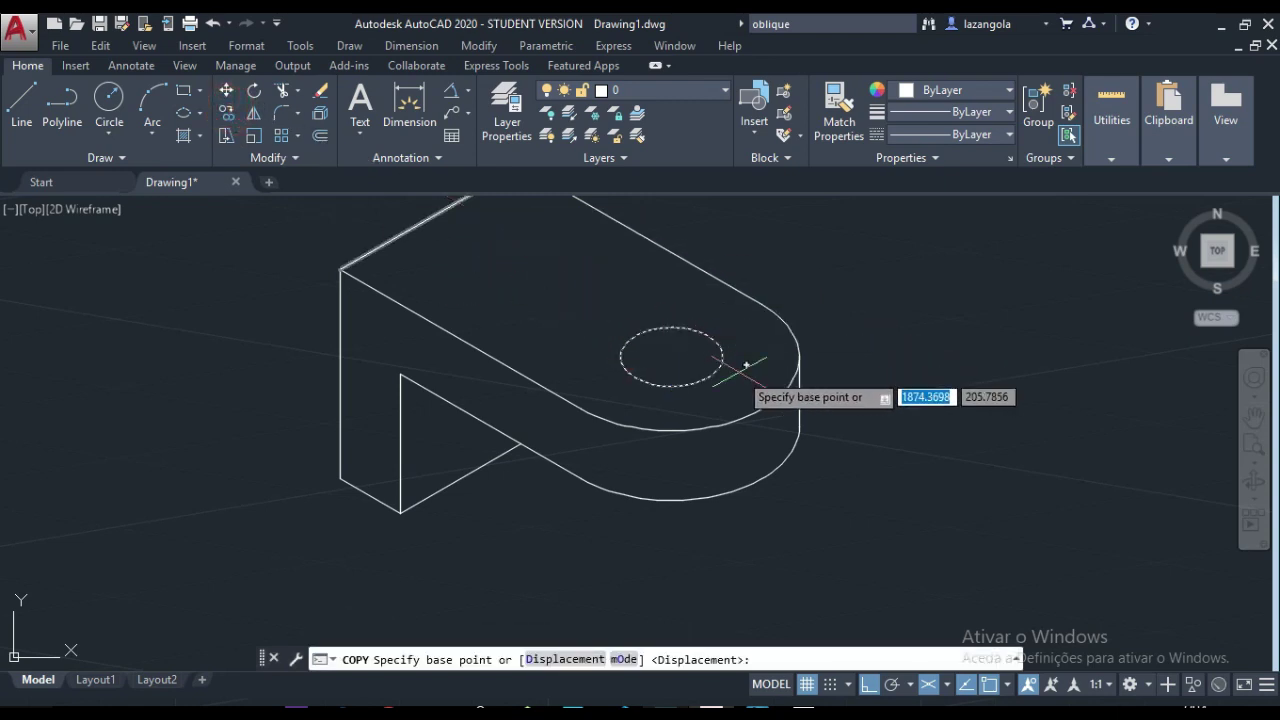
click(670, 356)
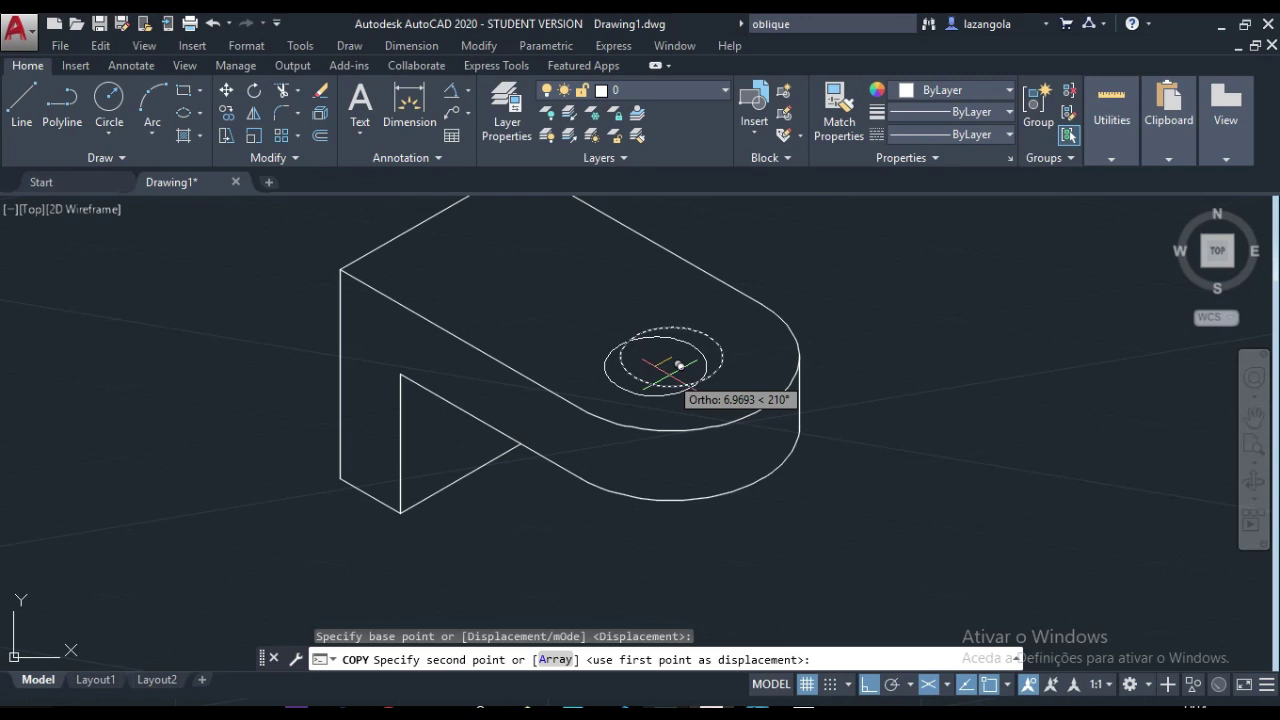
key(F5)
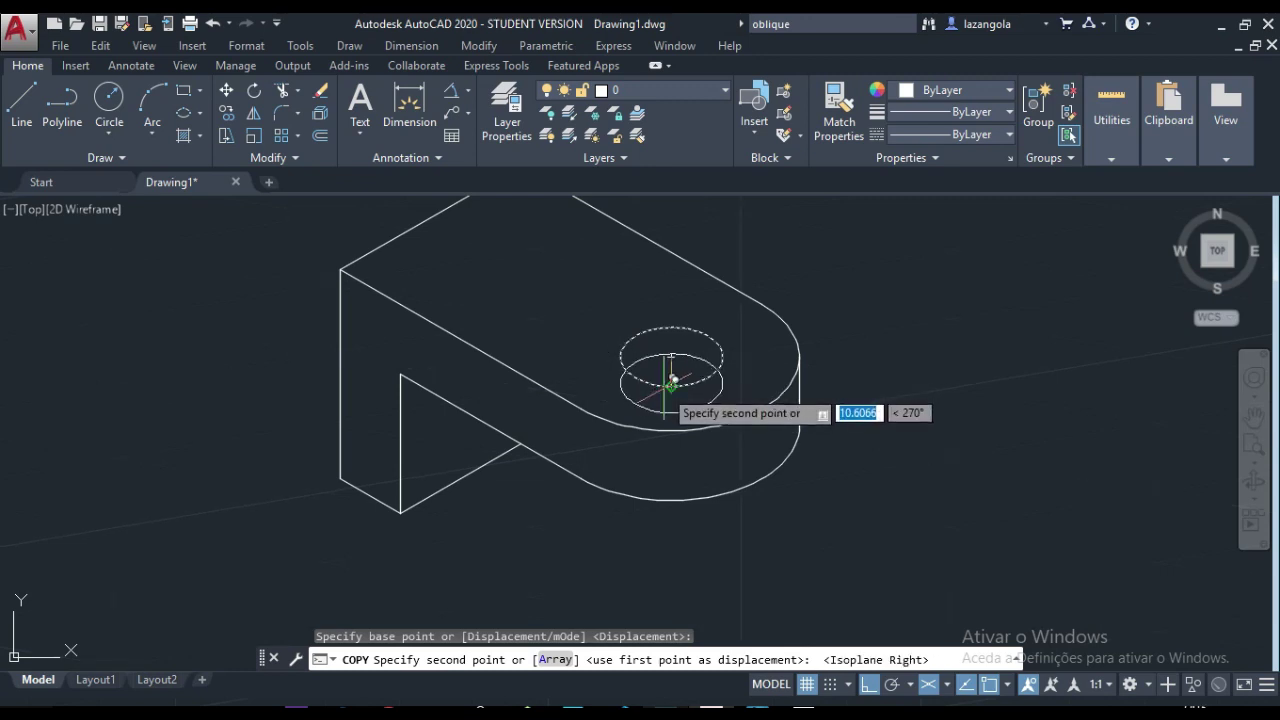
click(750, 381)
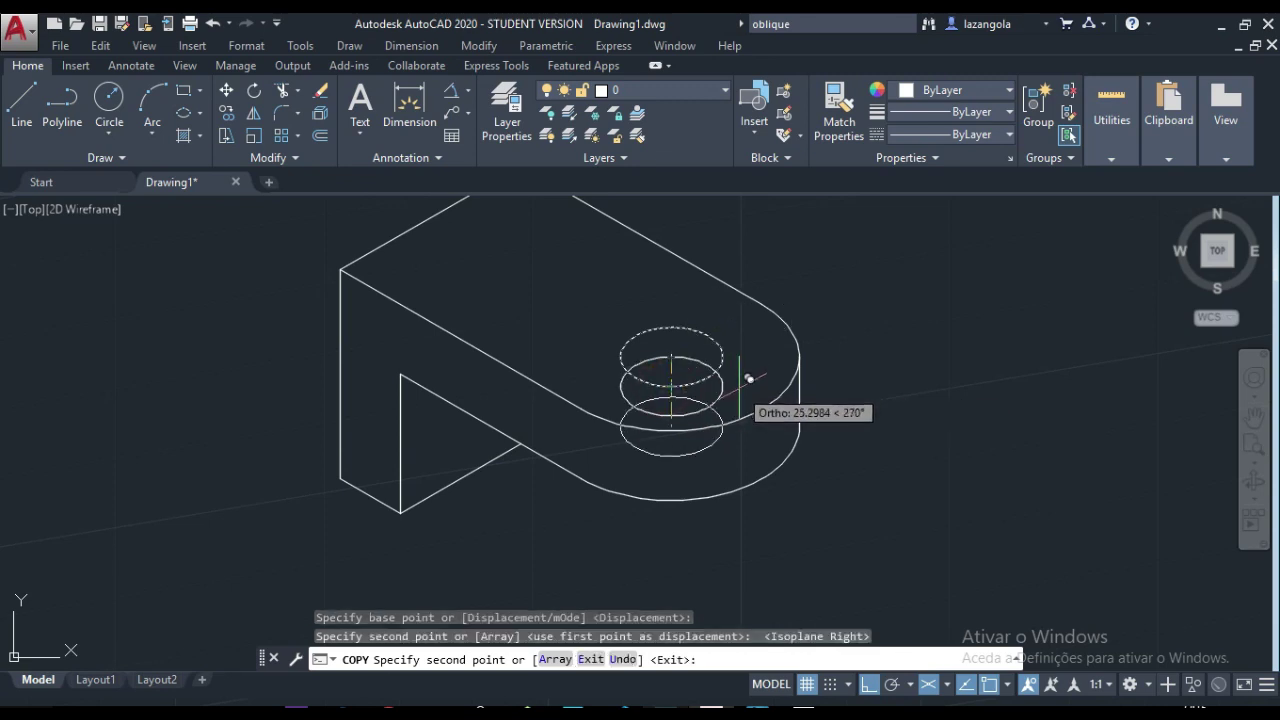
key(Return)
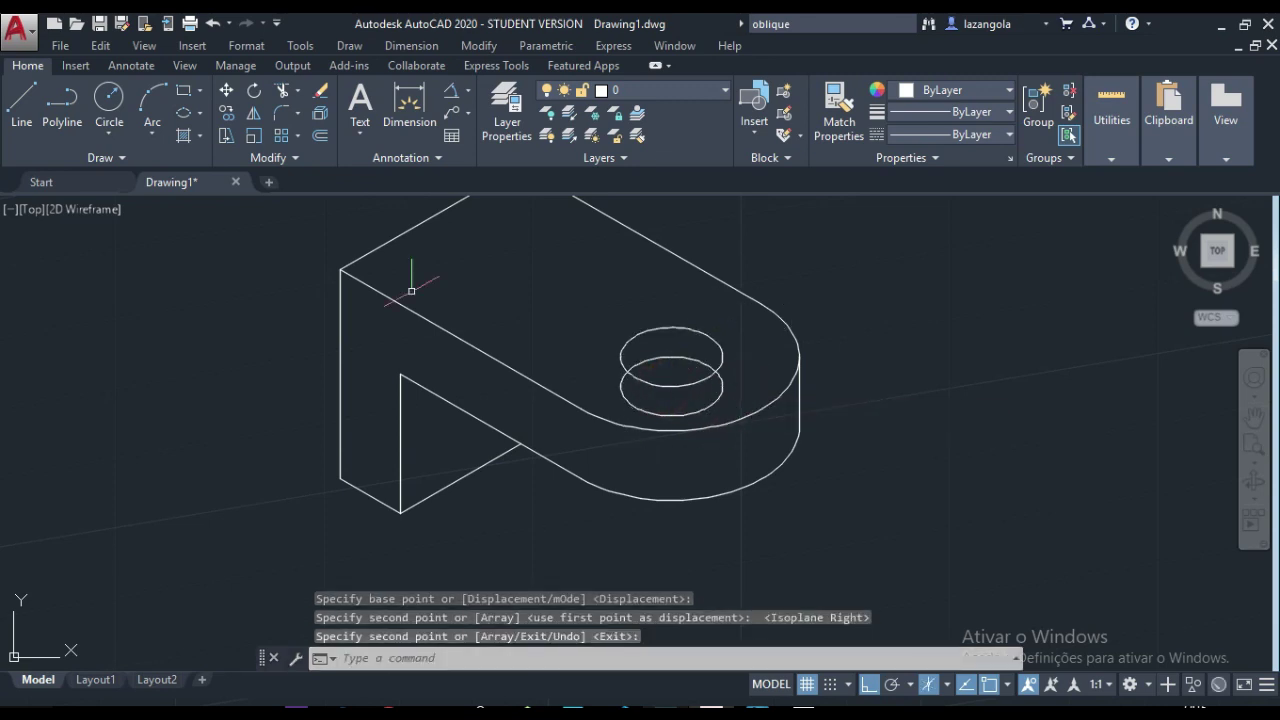
Trim the lower hole ellipse against the upper one so only its inner arc remains
click(279, 91)
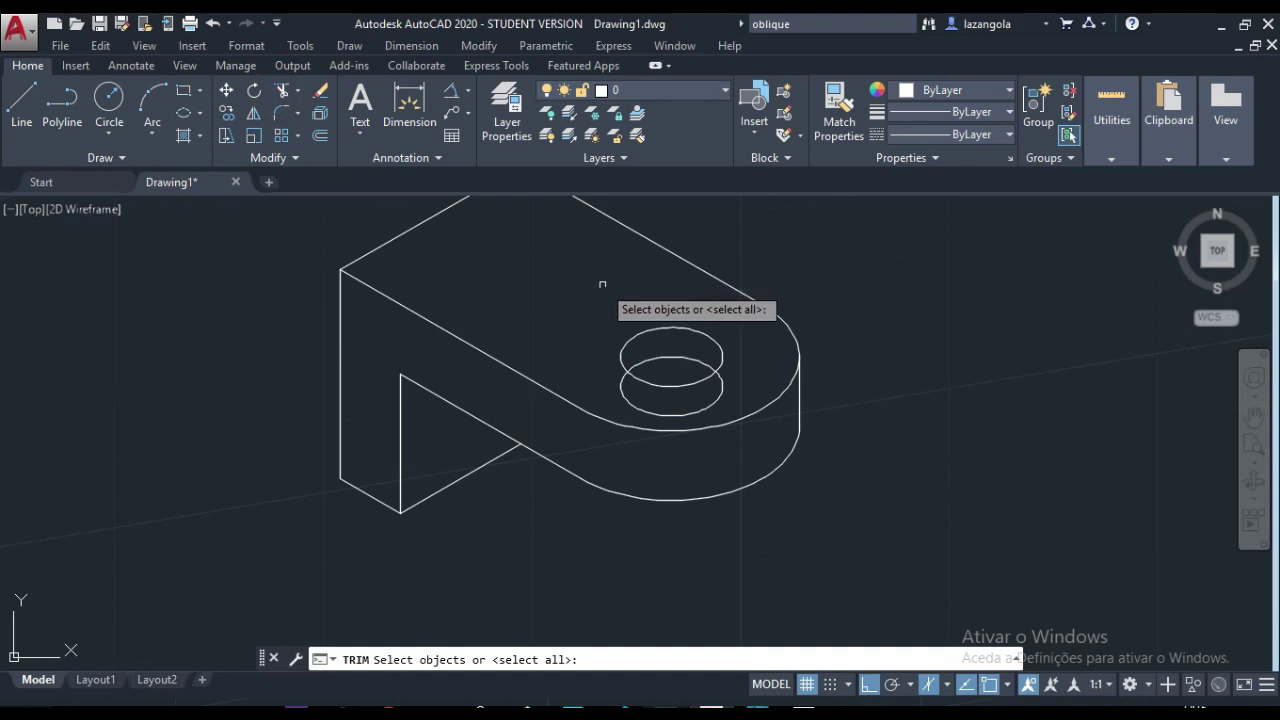
click(651, 327)
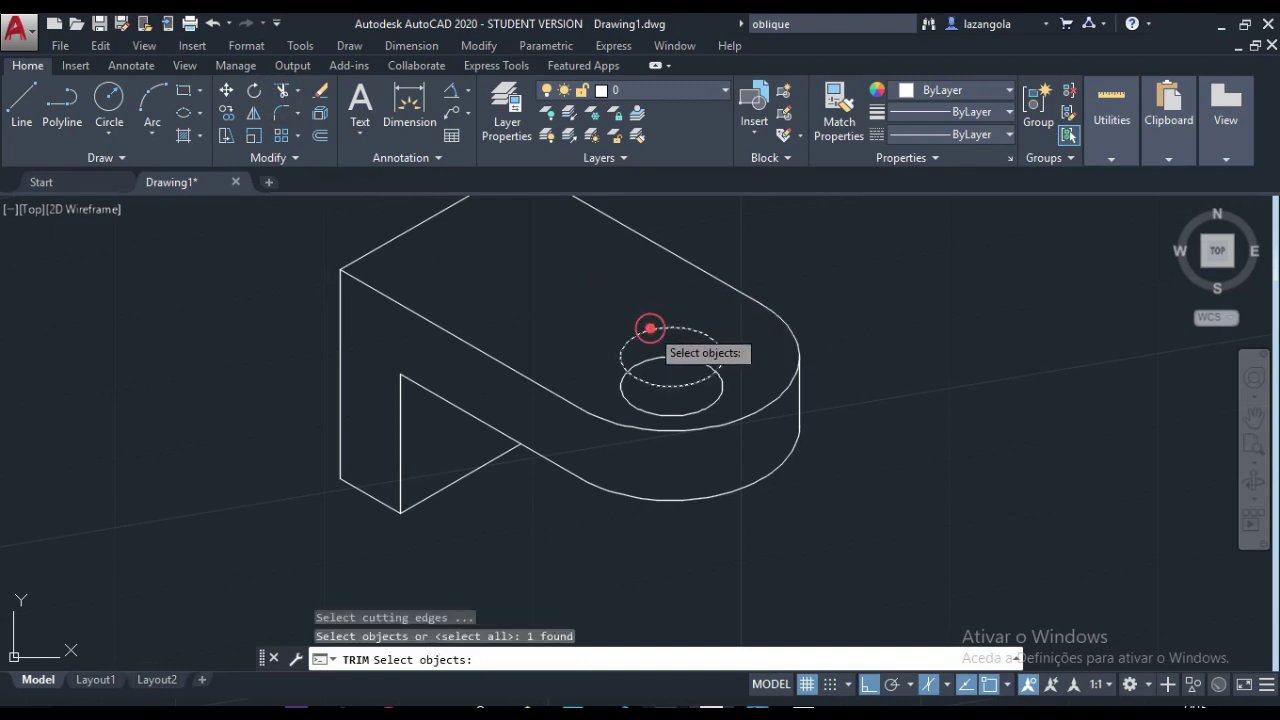
key(Return)
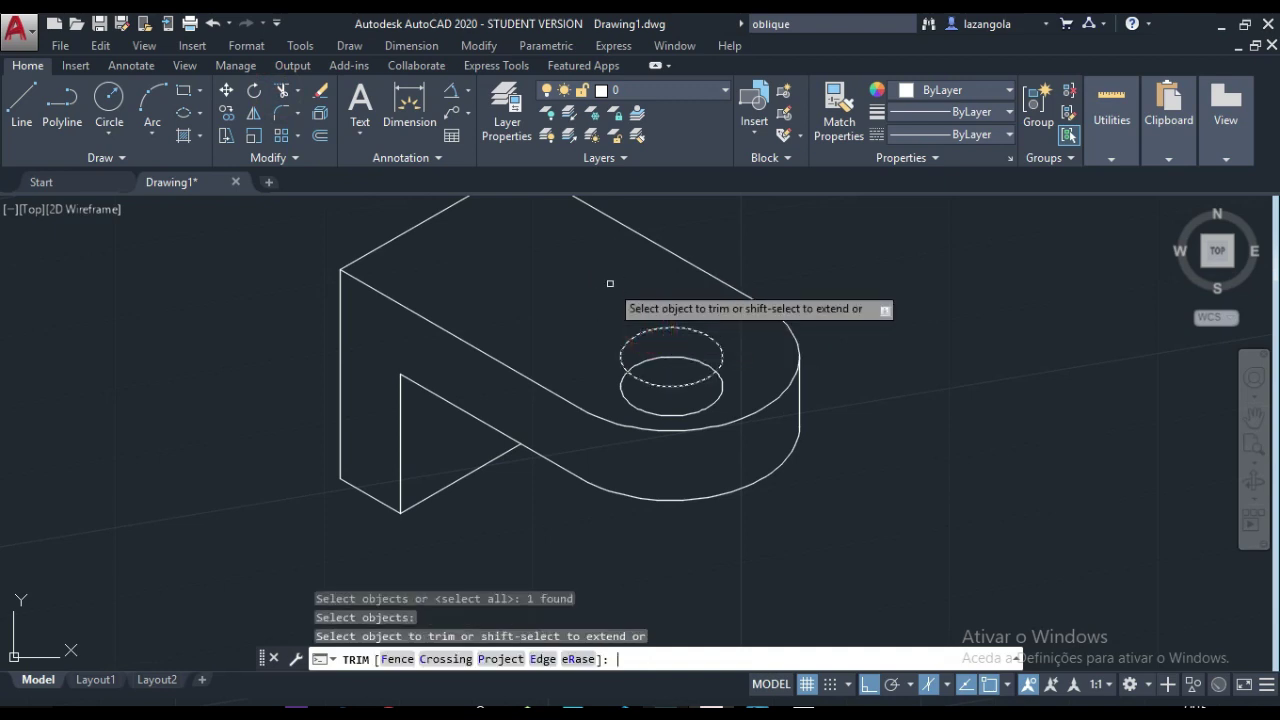
click(663, 411)
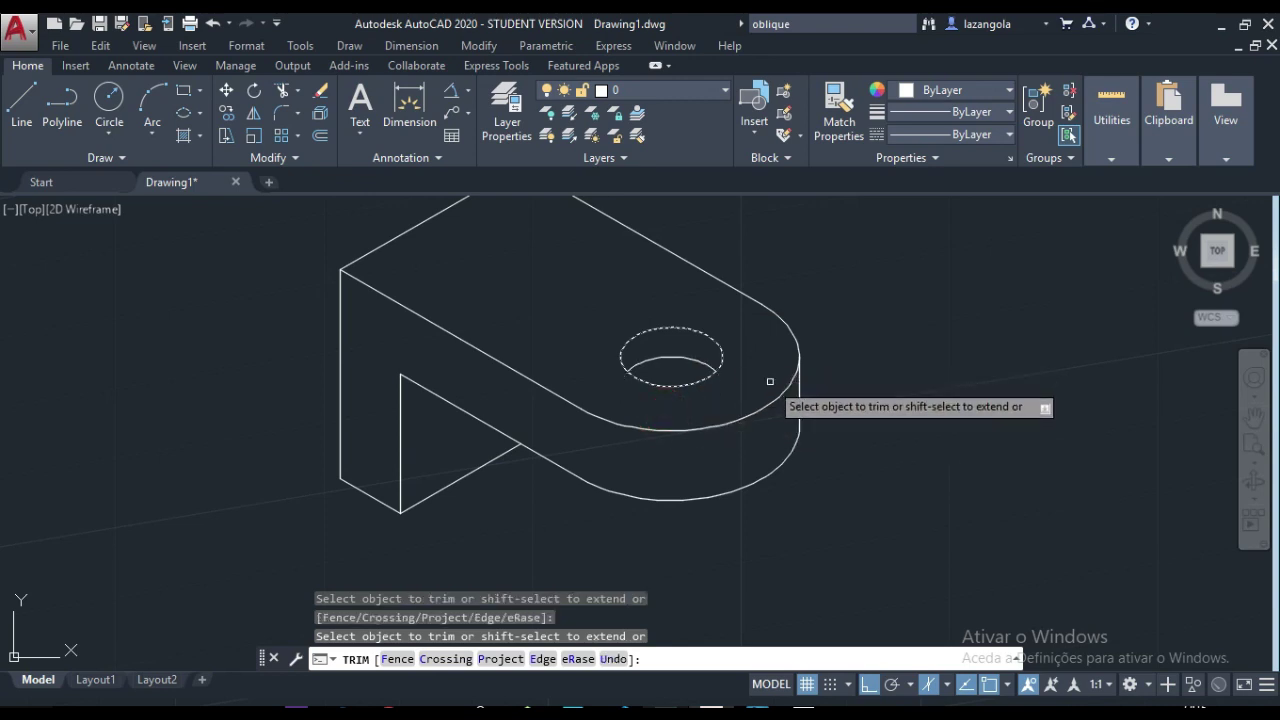
key(Escape)
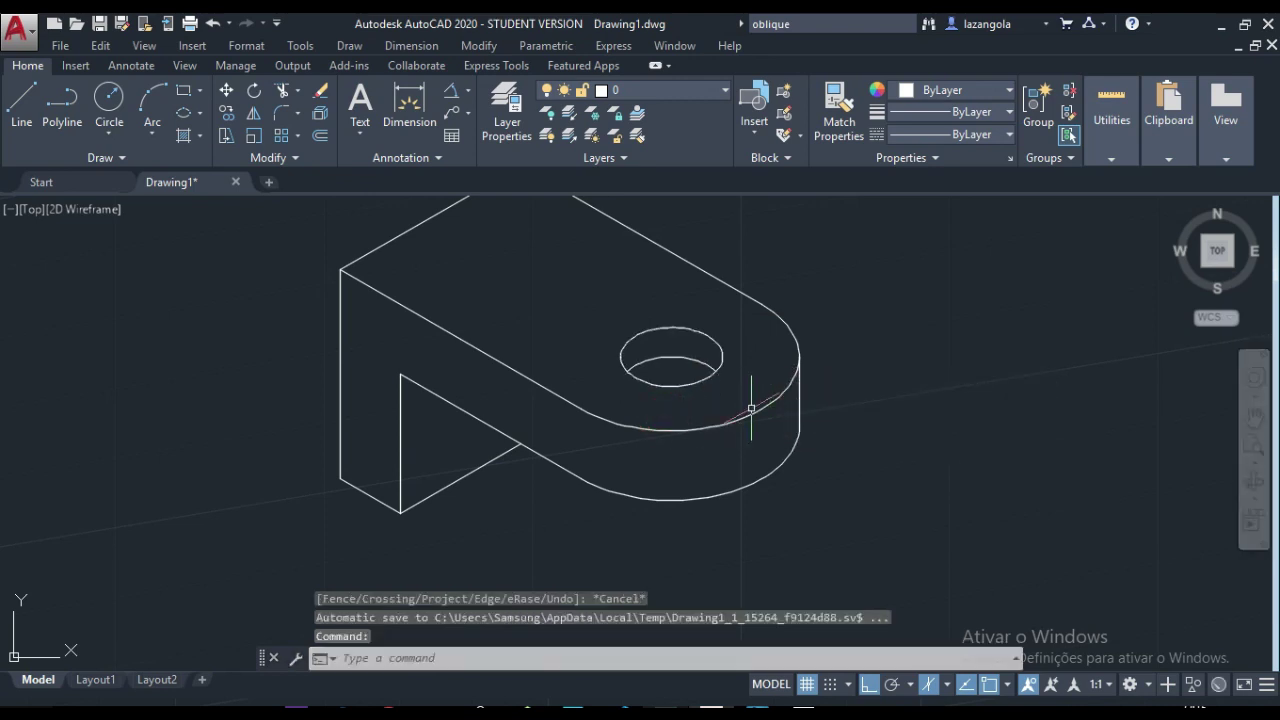
middle_drag(858, 308, 871, 349)
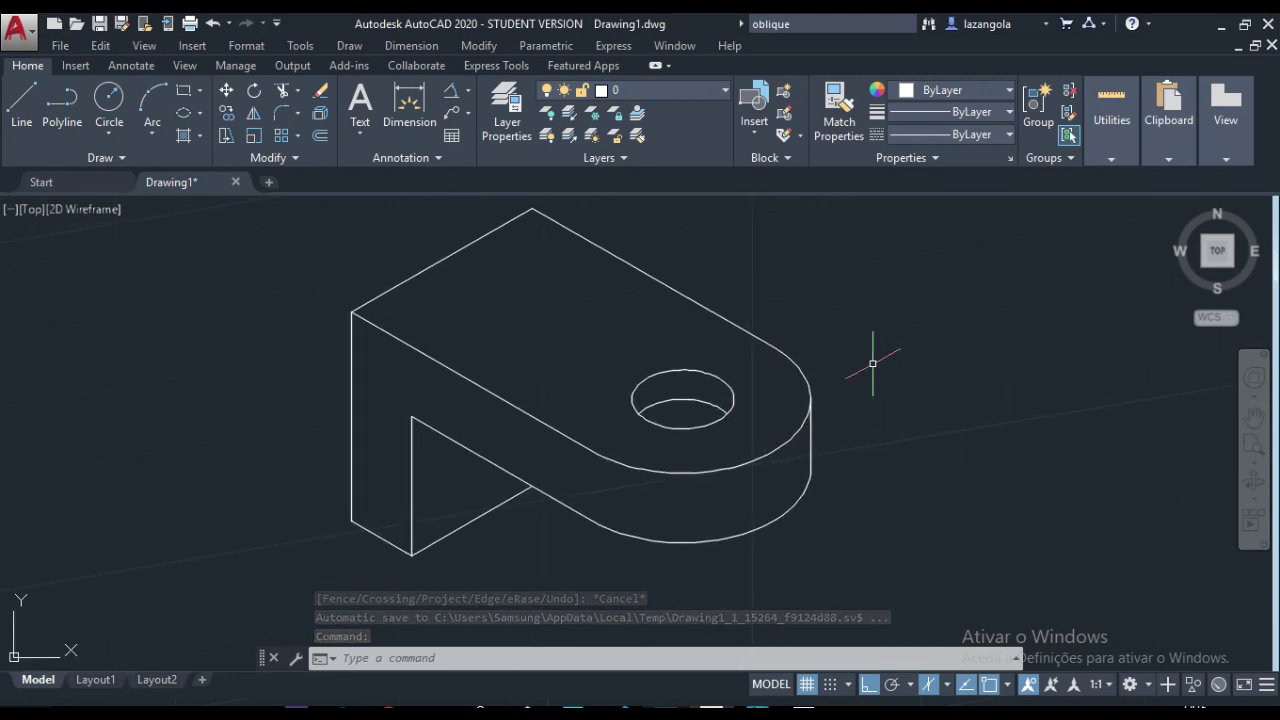